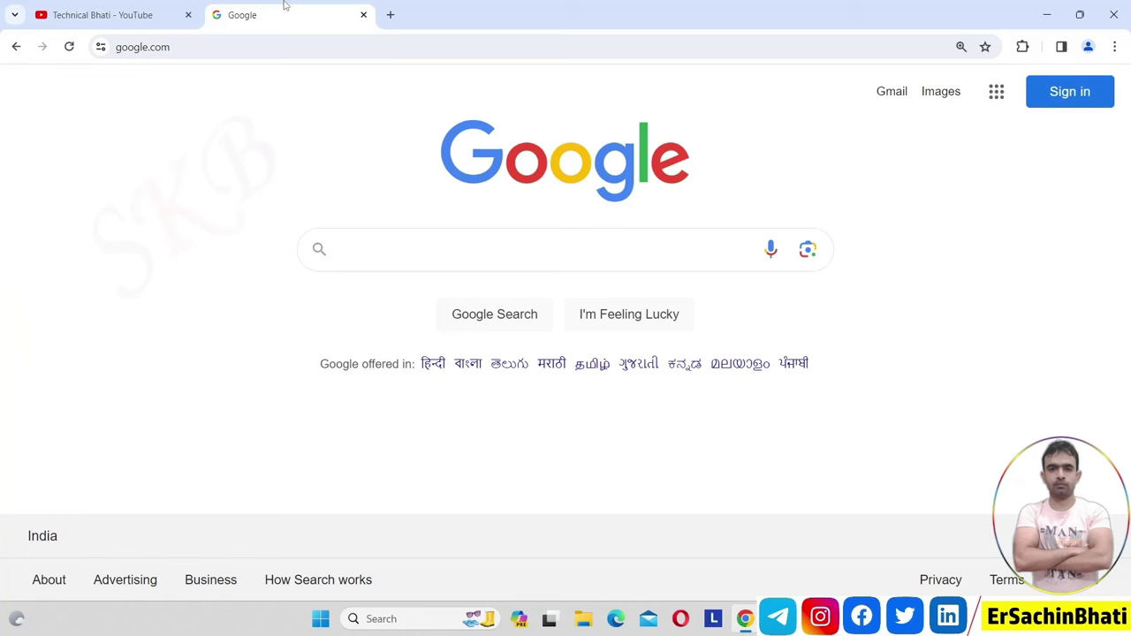
Step: Search Google for "parivahan" and open the Parivahan Sewa home page at parivahan.gov.in
type("parivahan")
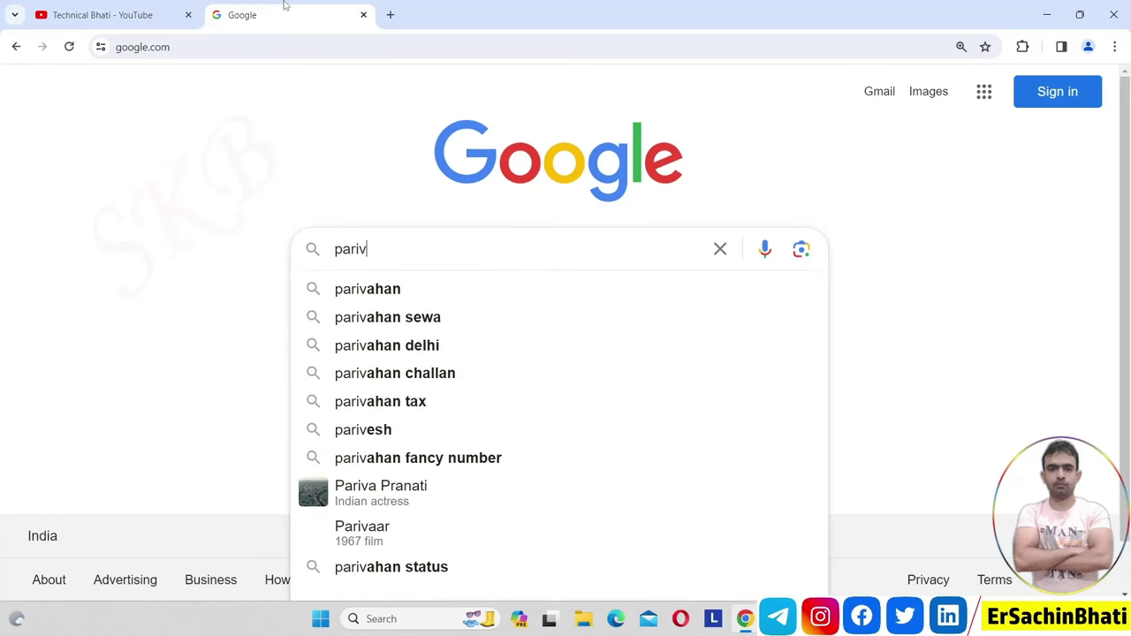
key("Return")
scroll(49, 280, "down", 3)
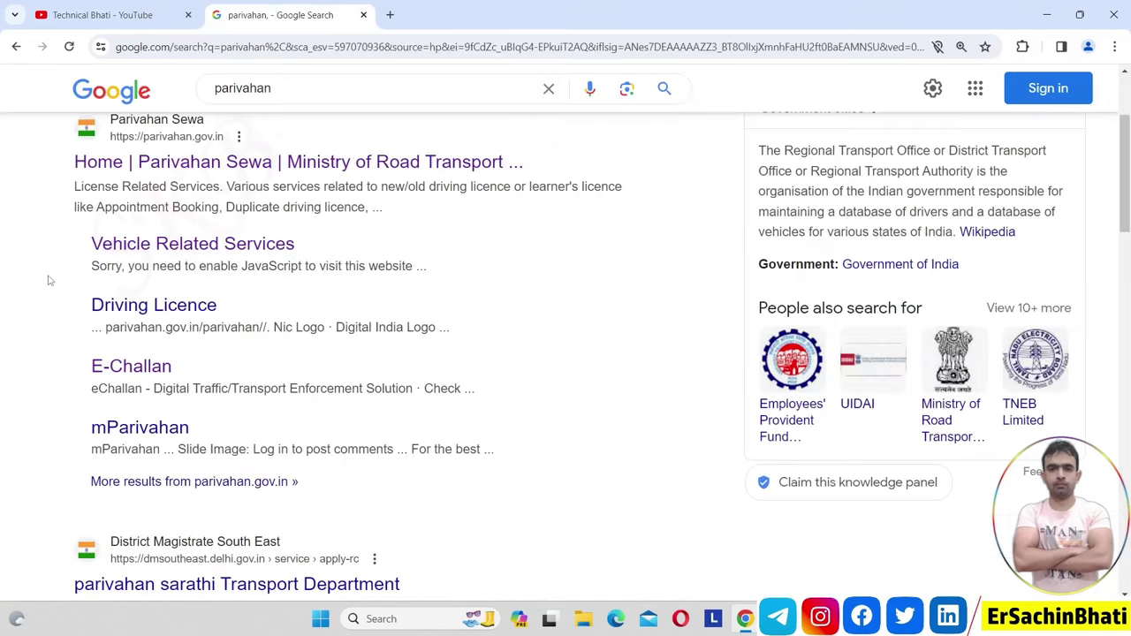
left_click(179, 162)
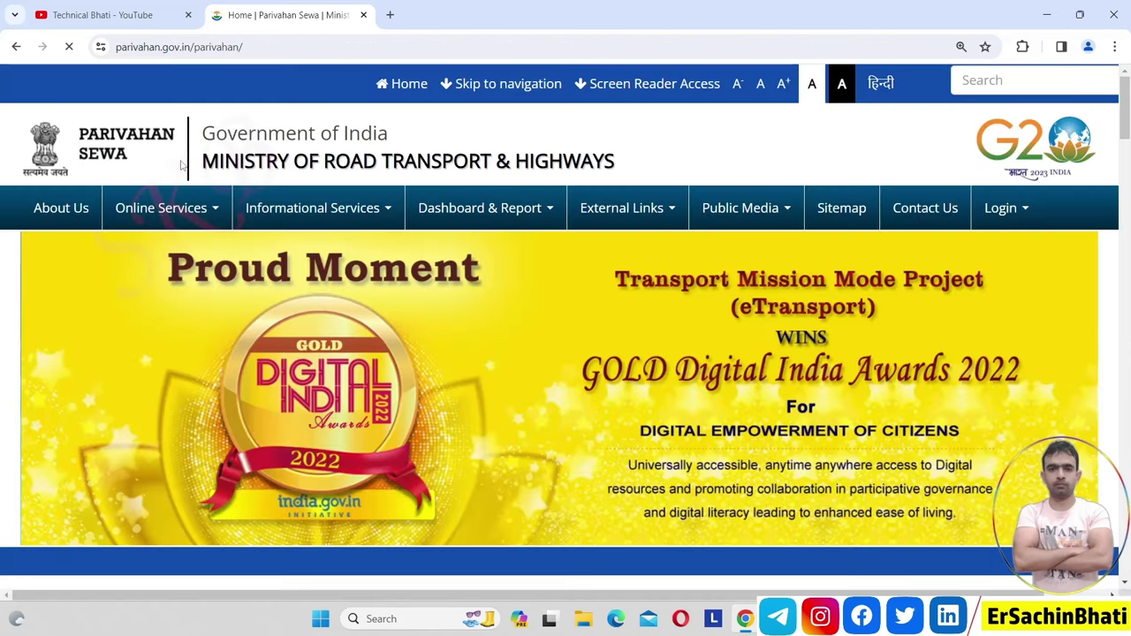
Step: Open the Driving License Related Services for the state of Uttar Pradesh and skip the Contactless Licence Services offer
mouse_move(182, 219)
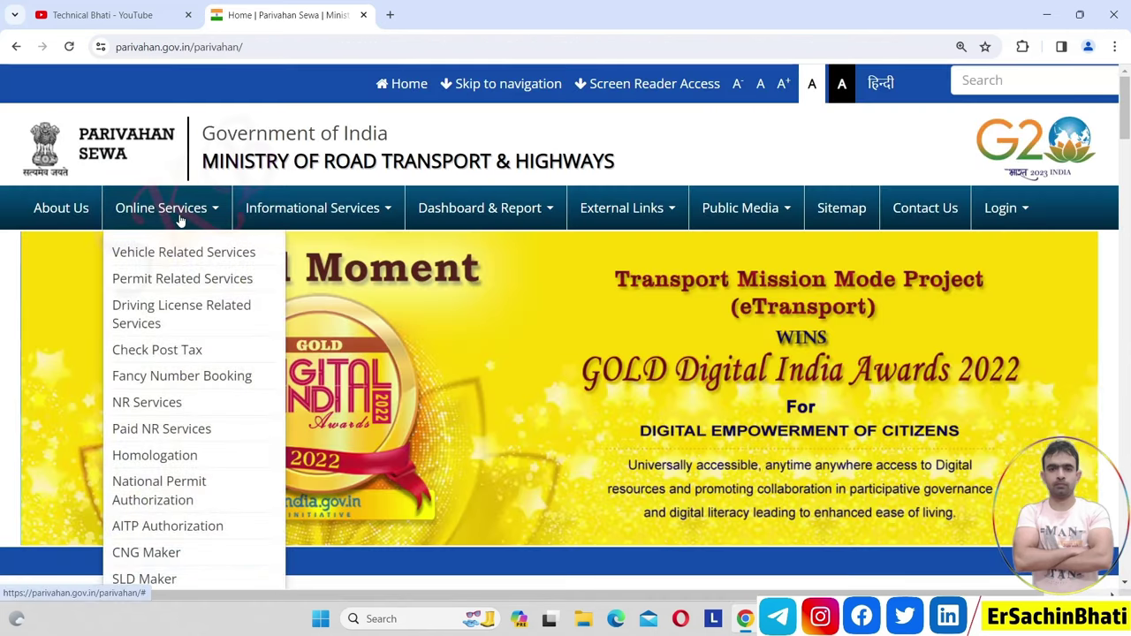
left_click(147, 313)
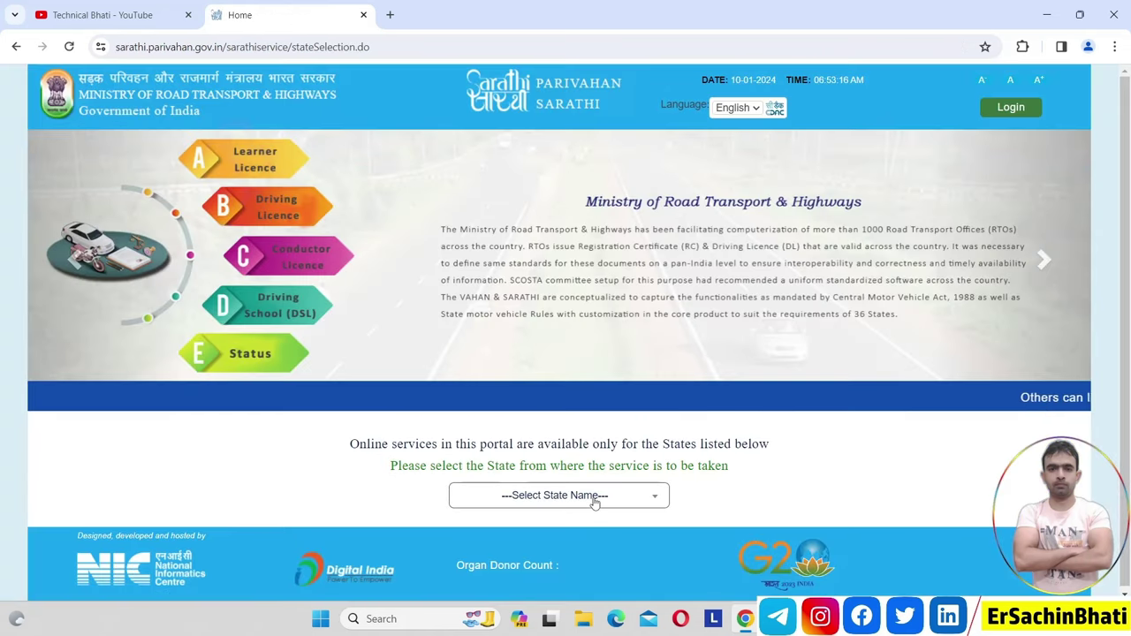
left_click(594, 496)
left_click_drag(666, 345, 654, 500)
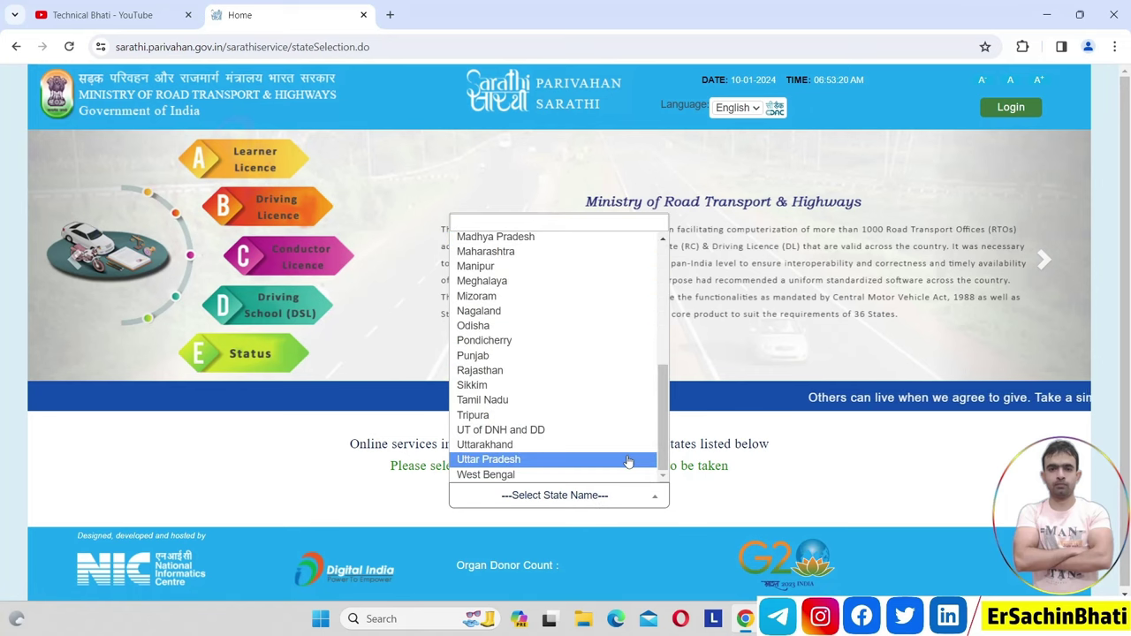
left_click(628, 459)
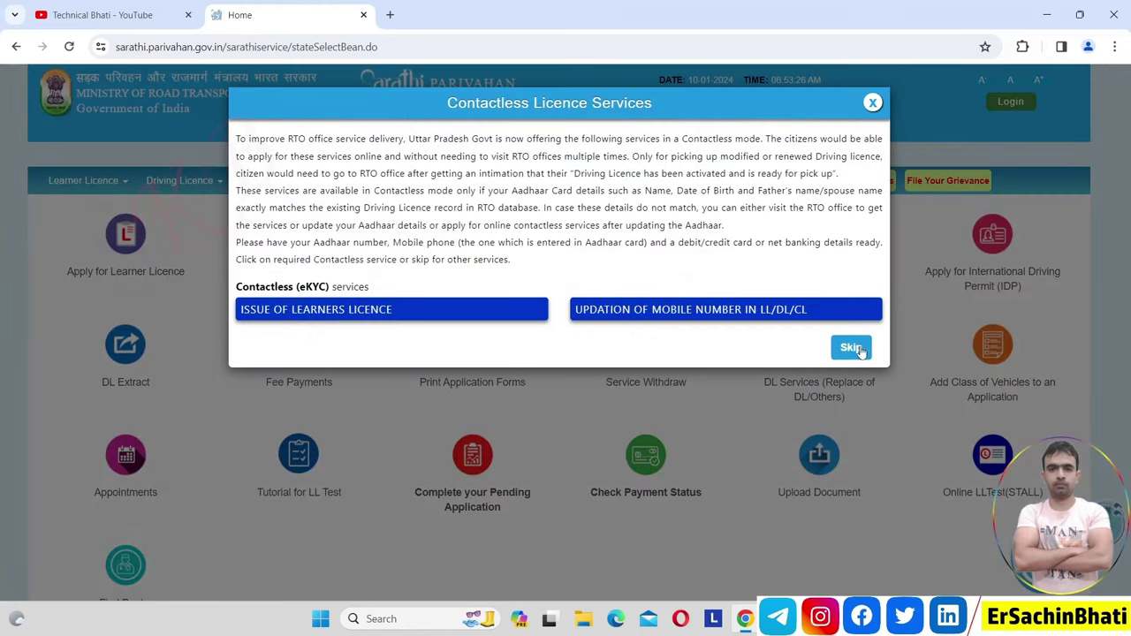
left_click(851, 348)
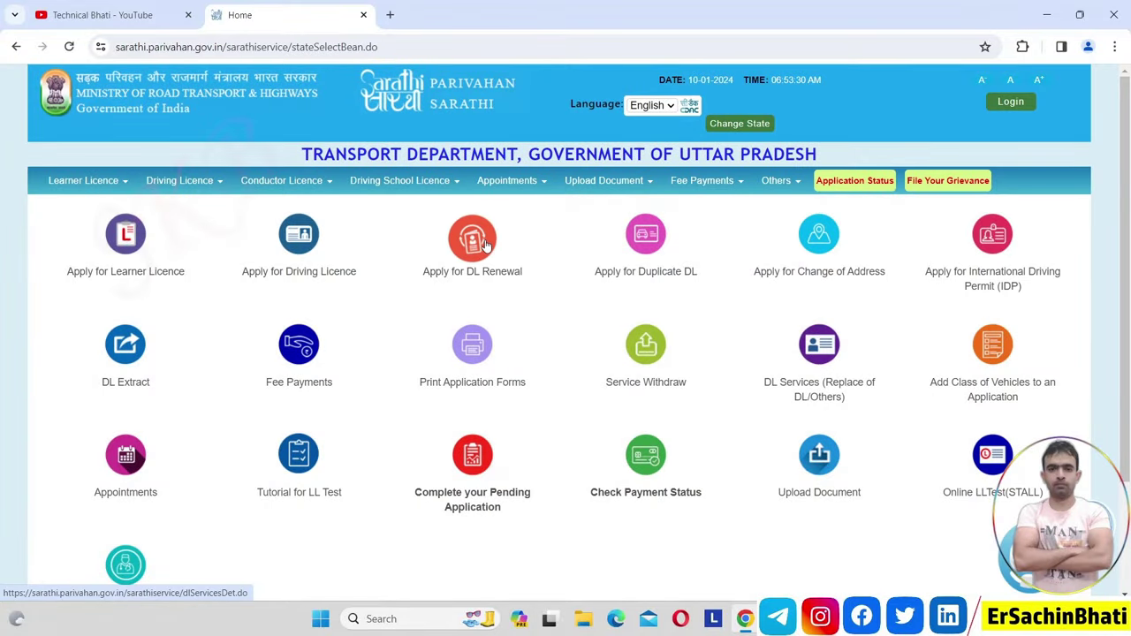
Step: Open the Services On DL (Renewal/Duplicate/AEDL/IDP/Others) application and continue past its instructions page
left_click(208, 182)
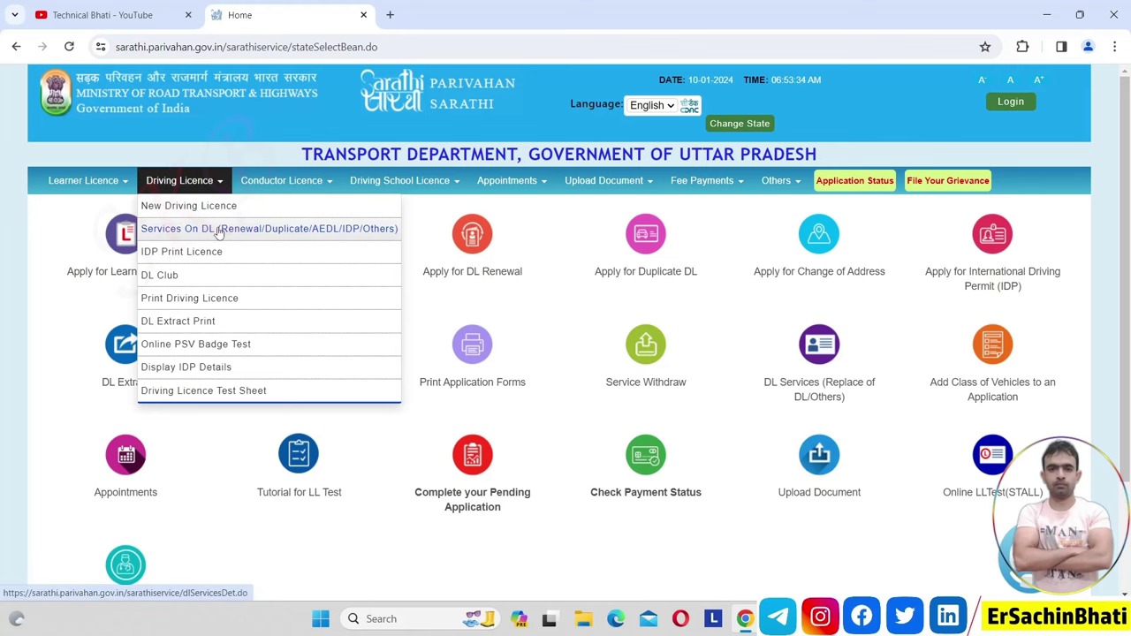
left_click(219, 229)
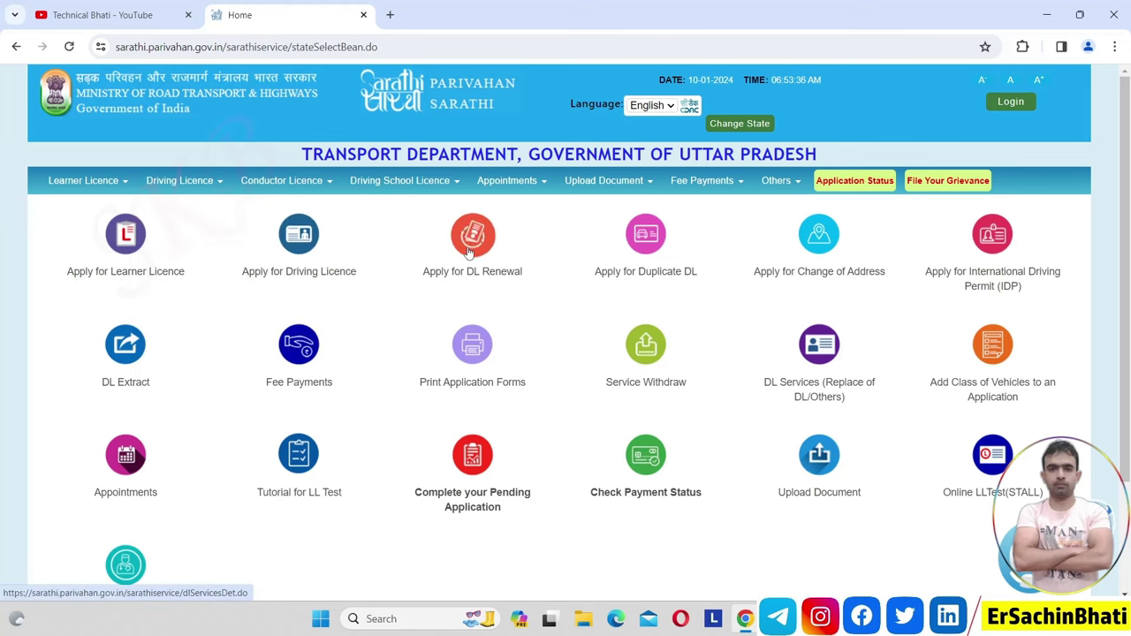
scroll(972, 334, "down", 3)
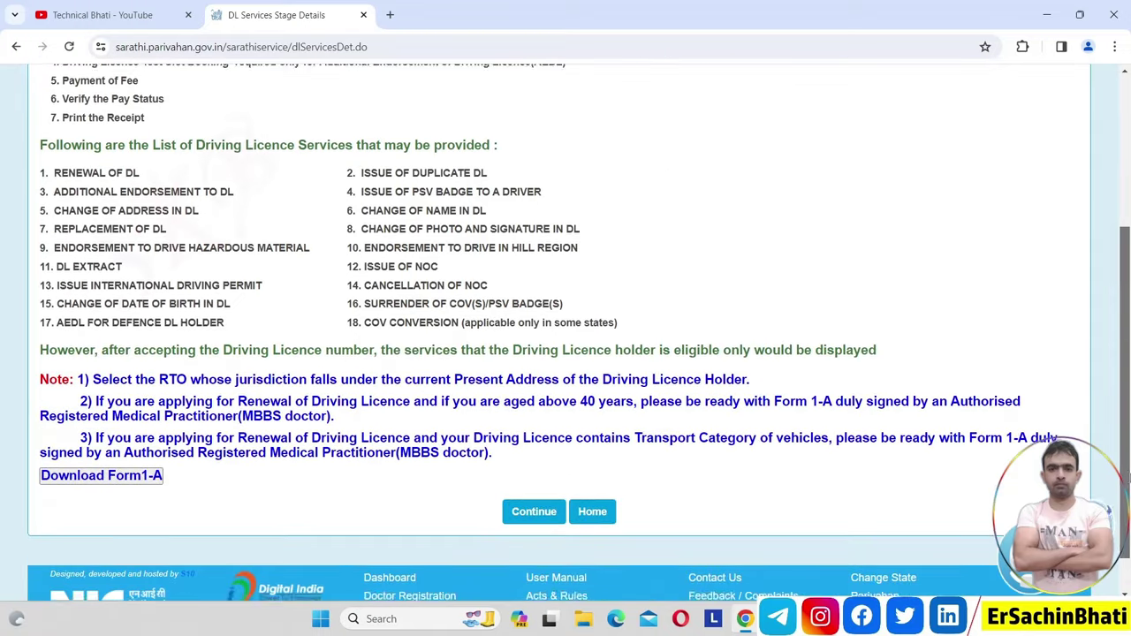
left_click(534, 499)
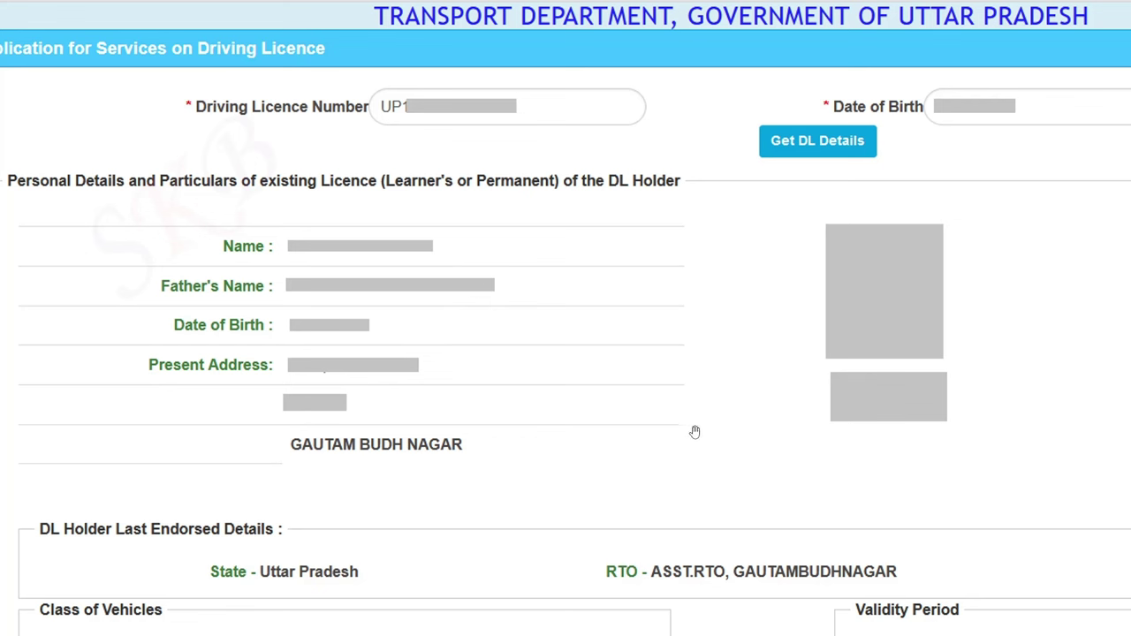
Step: Confirm with YES that the driving licence details are the applicant's own and keep the holder category General
scroll(694, 431, "down", 10)
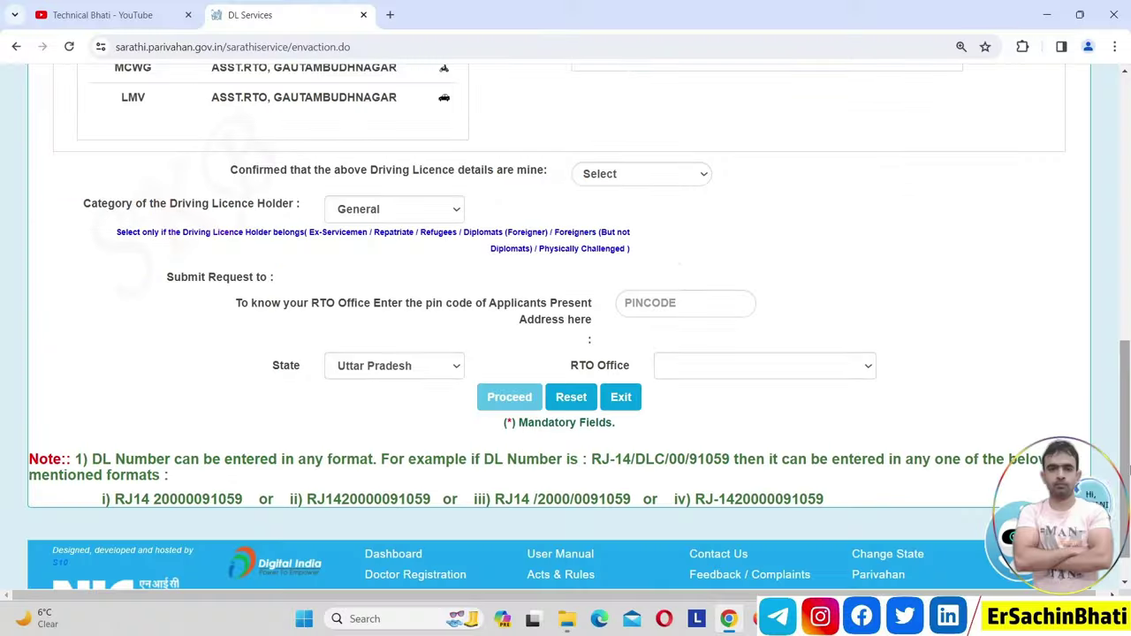
left_click(642, 177)
left_click(640, 208)
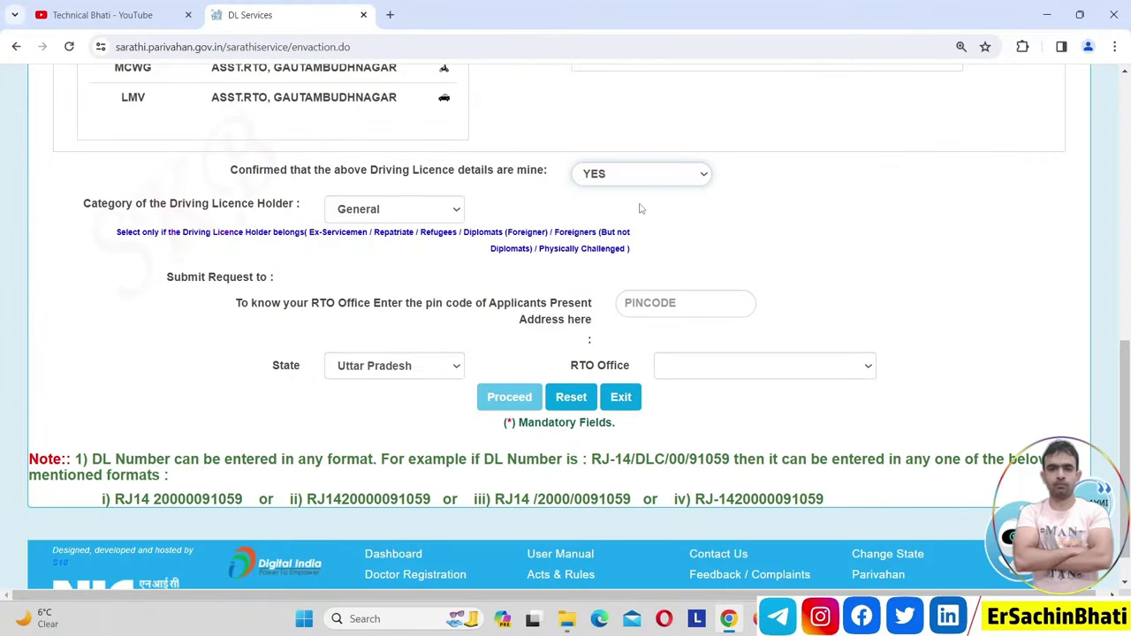
left_click(449, 216)
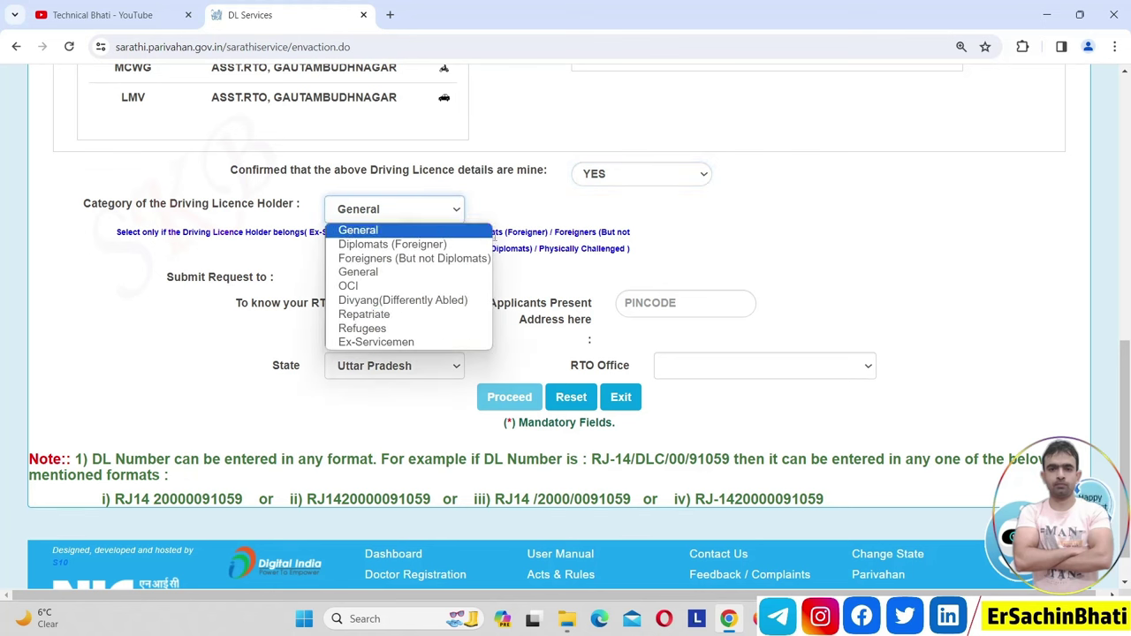
left_click(513, 221)
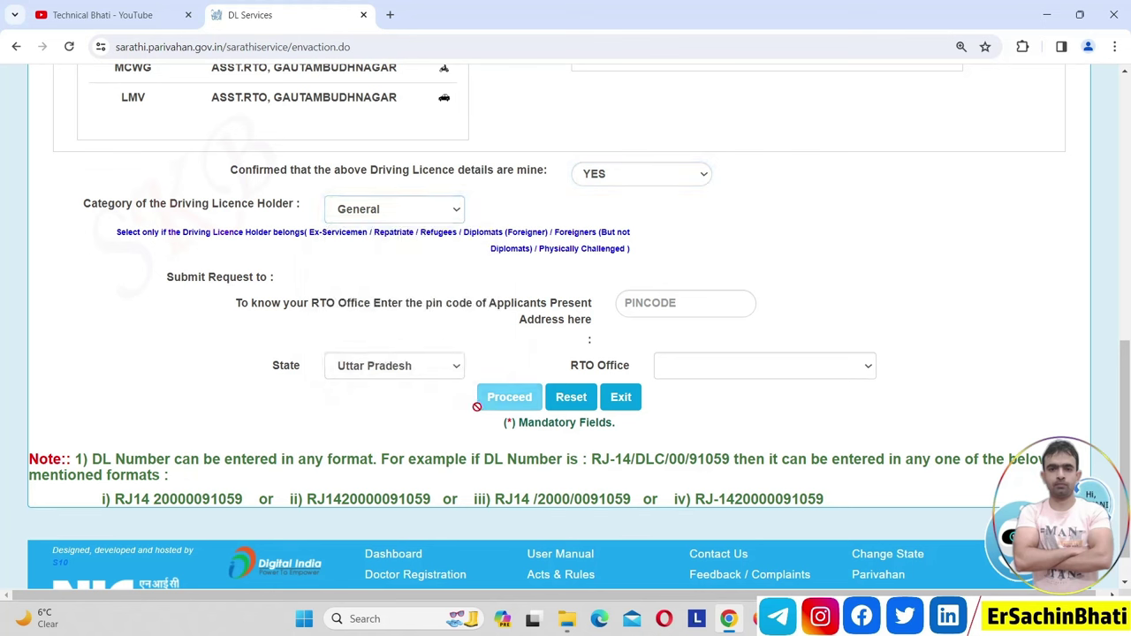
Step: Choose GAUTAMBUDHNAGAR -- UP16 as the RTO office and proceed with the service request
left_click(705, 371)
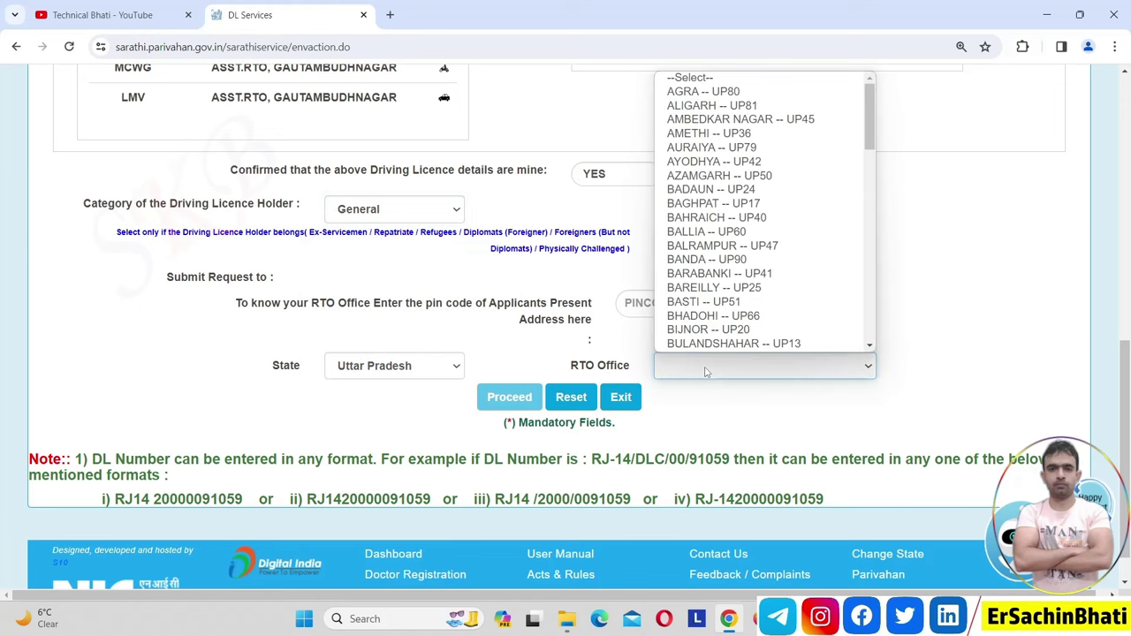
key("g")
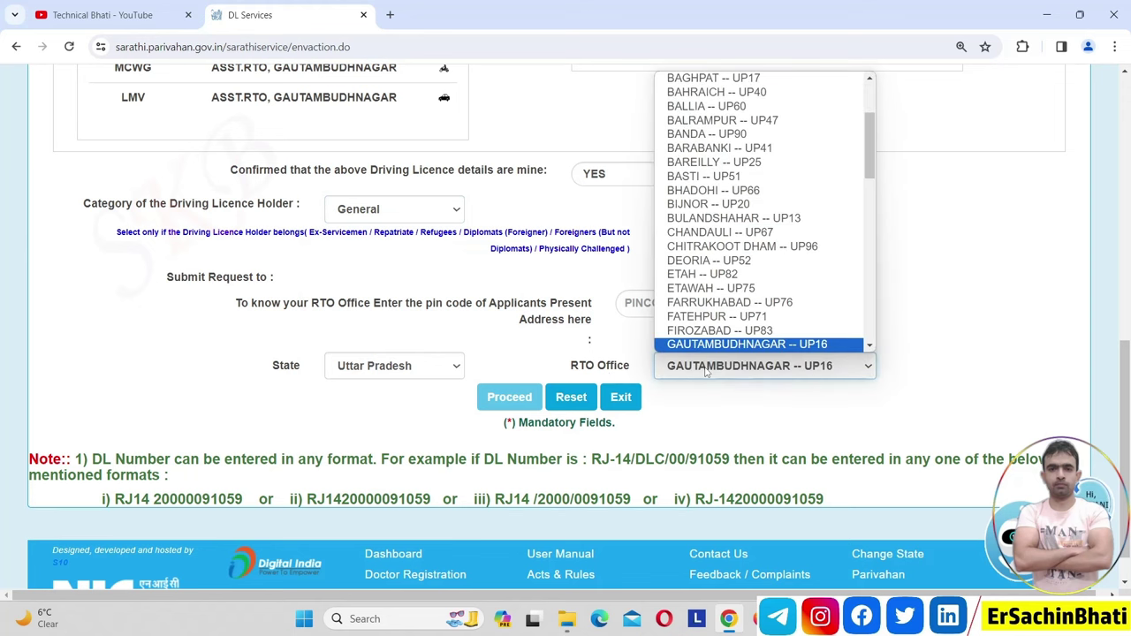
key("Down")
key("Up")
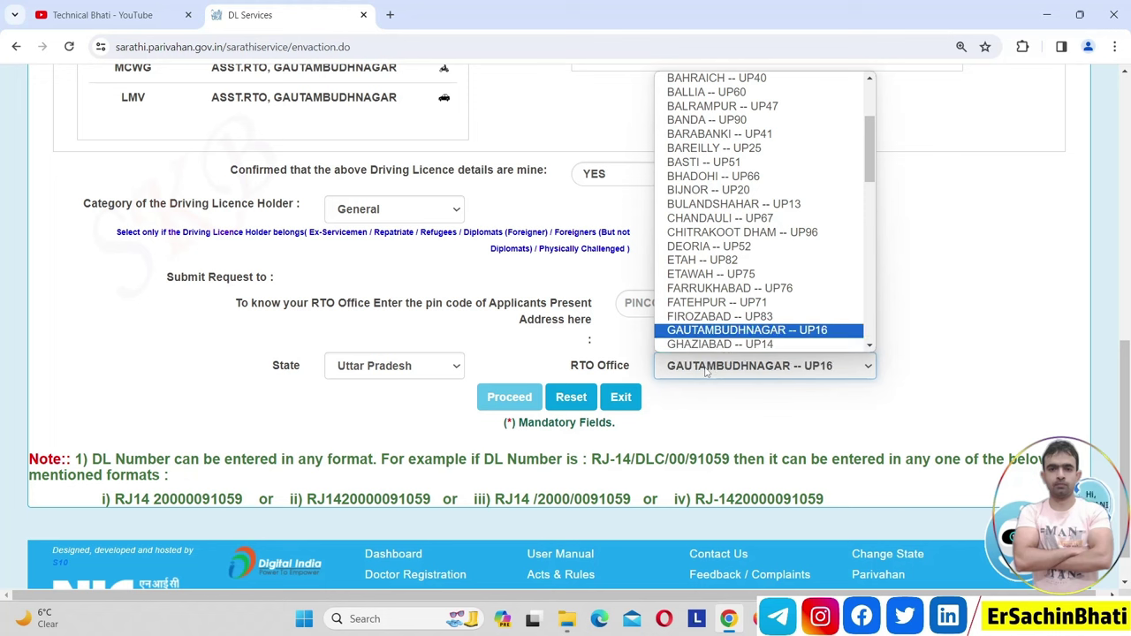
left_click(706, 372)
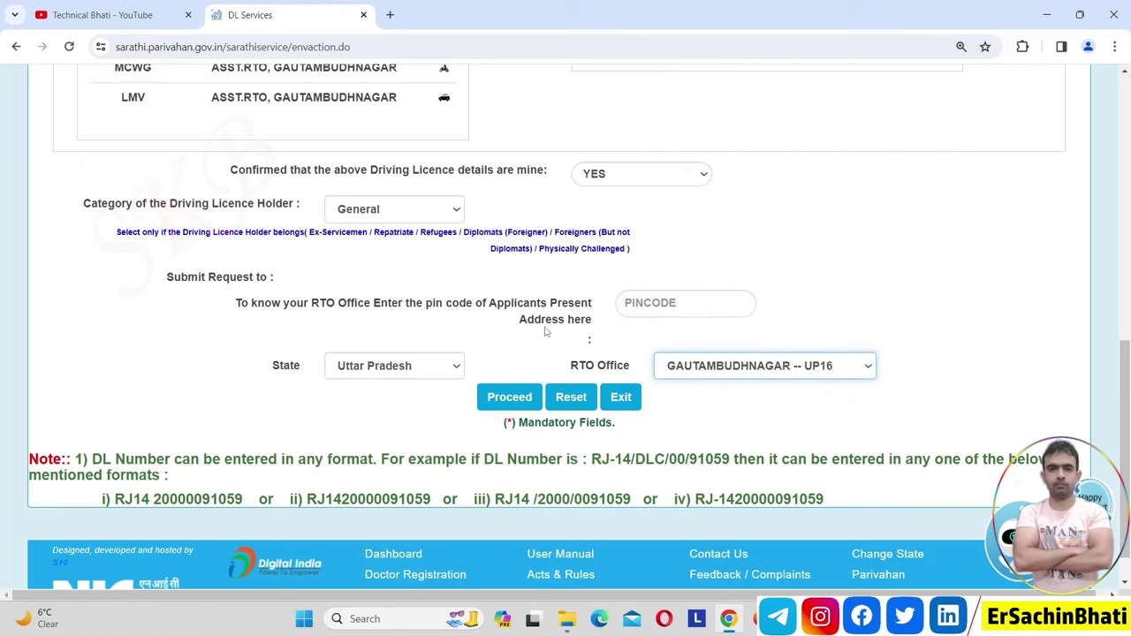
left_click(504, 401)
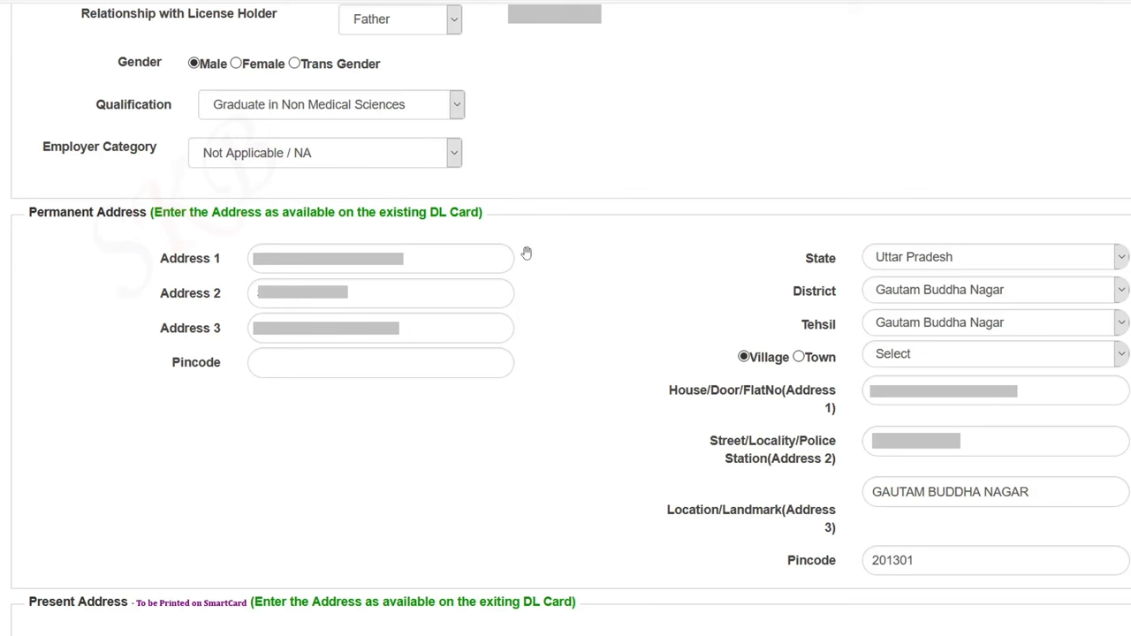
Step: Confirm the applicant's personal and address details, and authenticate with Sarathi using an OTP generated for the mobile number
scroll(541, 267, "down", 1)
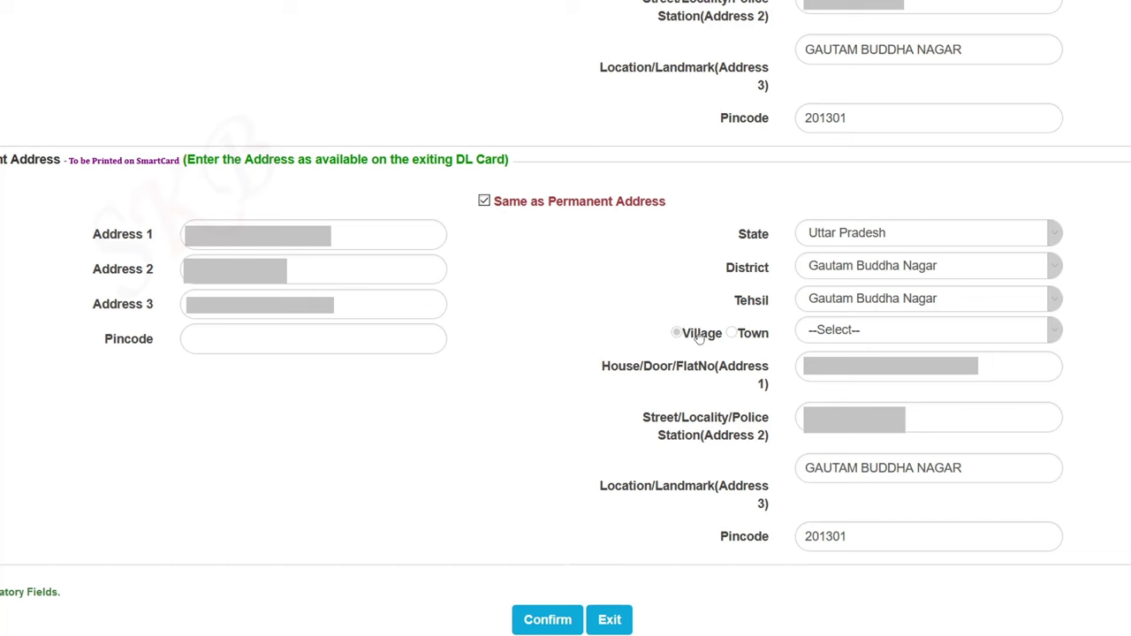
left_click(546, 605)
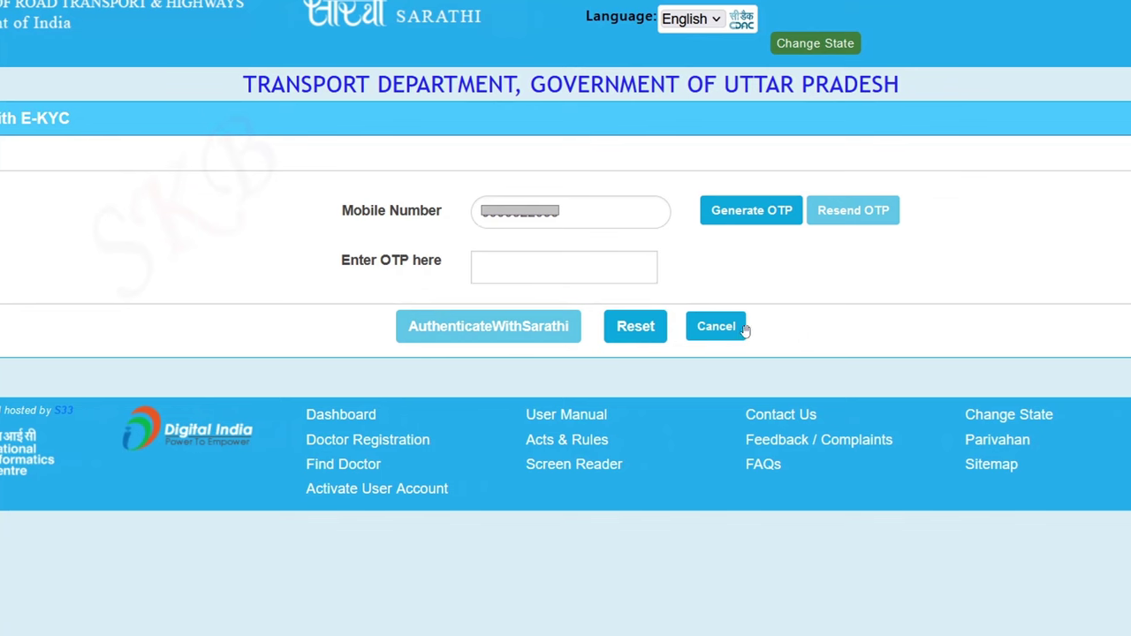
left_click(739, 212)
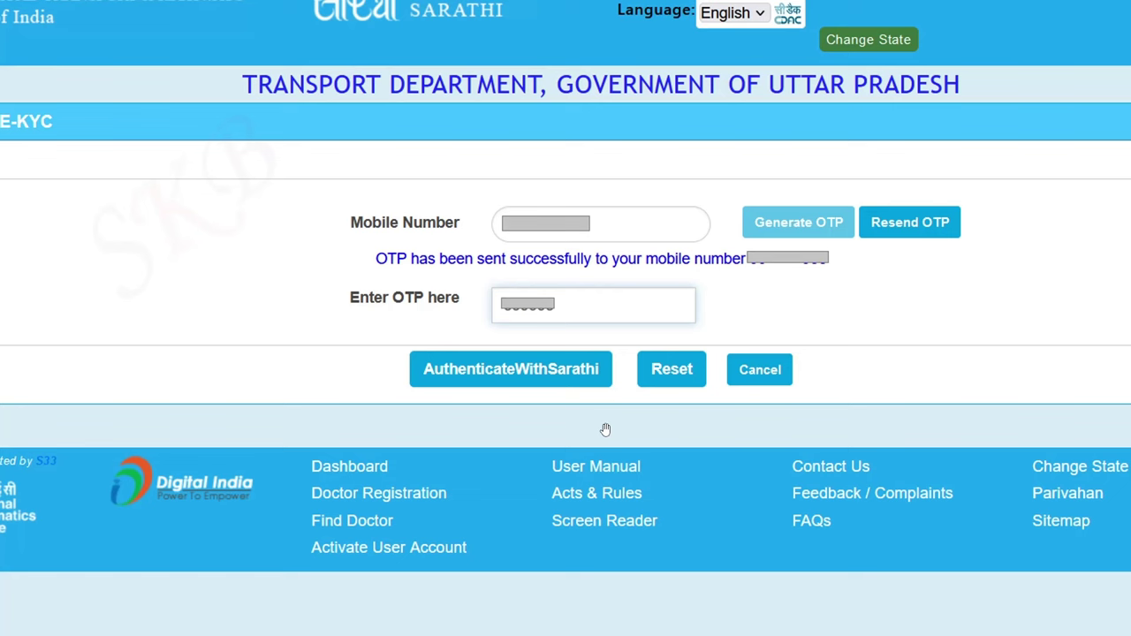
left_click(533, 376)
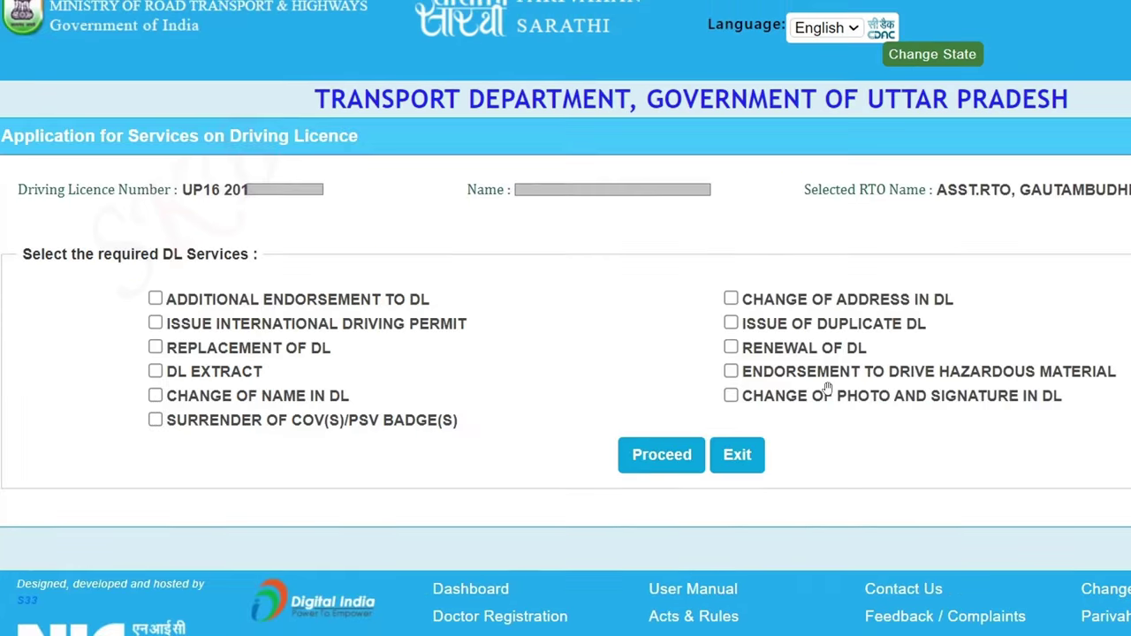
Step: Select the RENEWAL OF DL service, proceed, and open the Self Declaration (Form1) for physical fitness
left_click(731, 348)
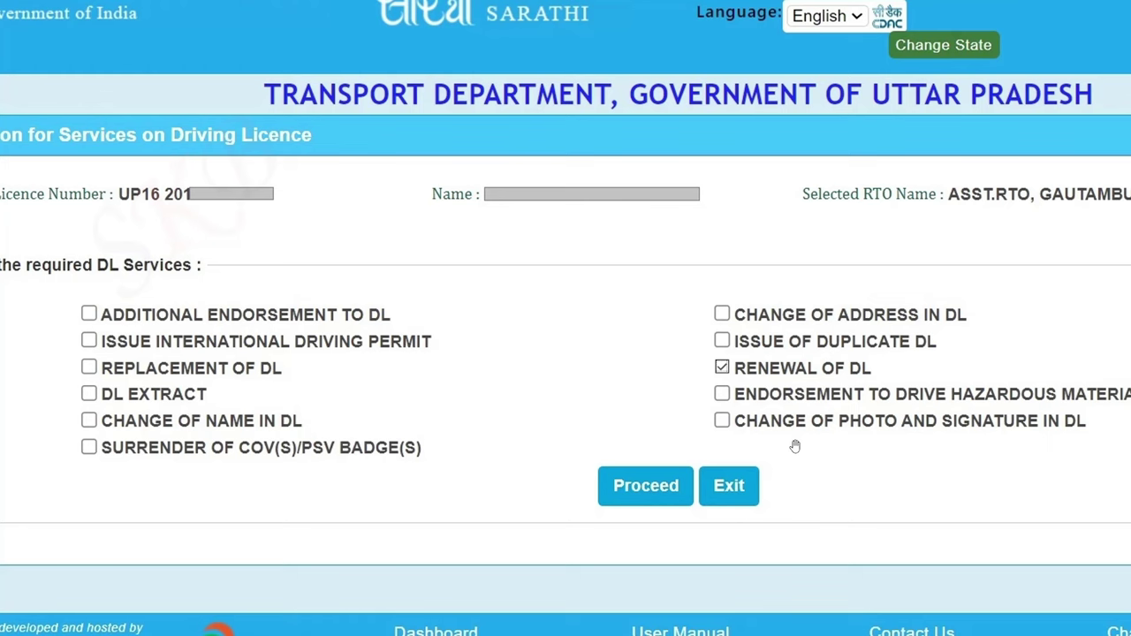
left_click(646, 486)
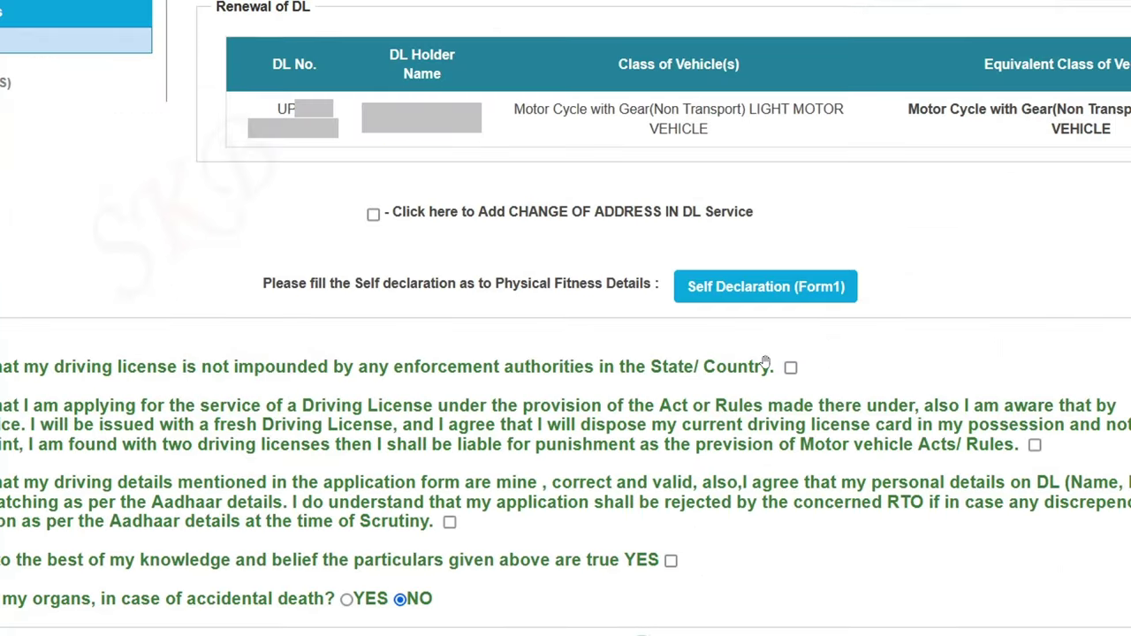
left_click(732, 293)
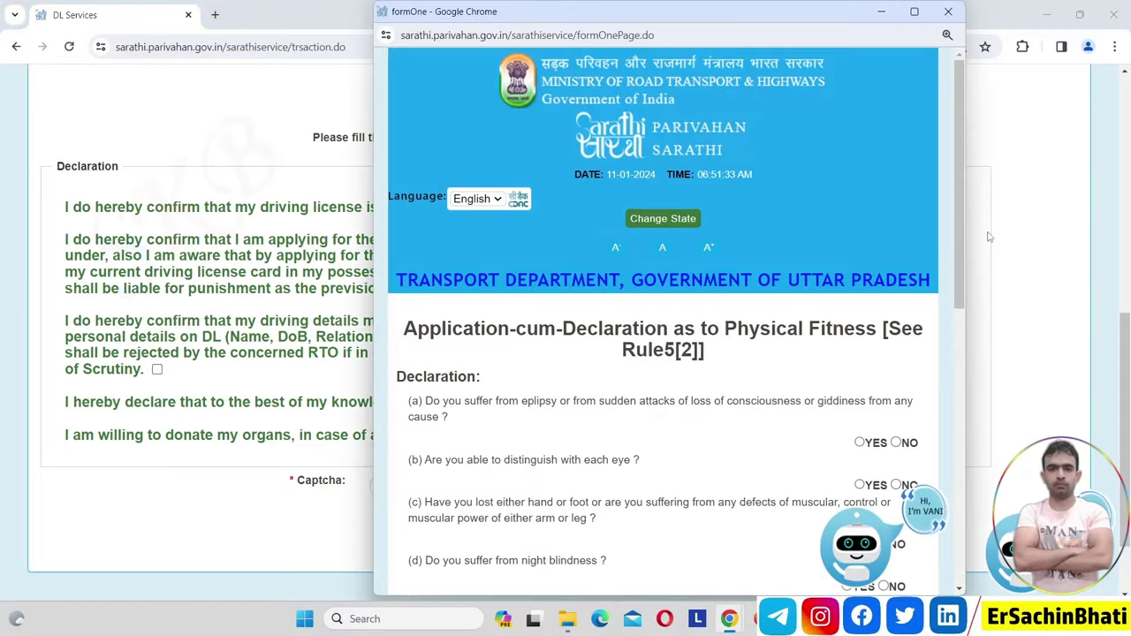
Step: Answer the physical fitness questions with YES for distinguishing with each eye (b) and NO for all the others
left_click_drag(958, 237, 987, 340)
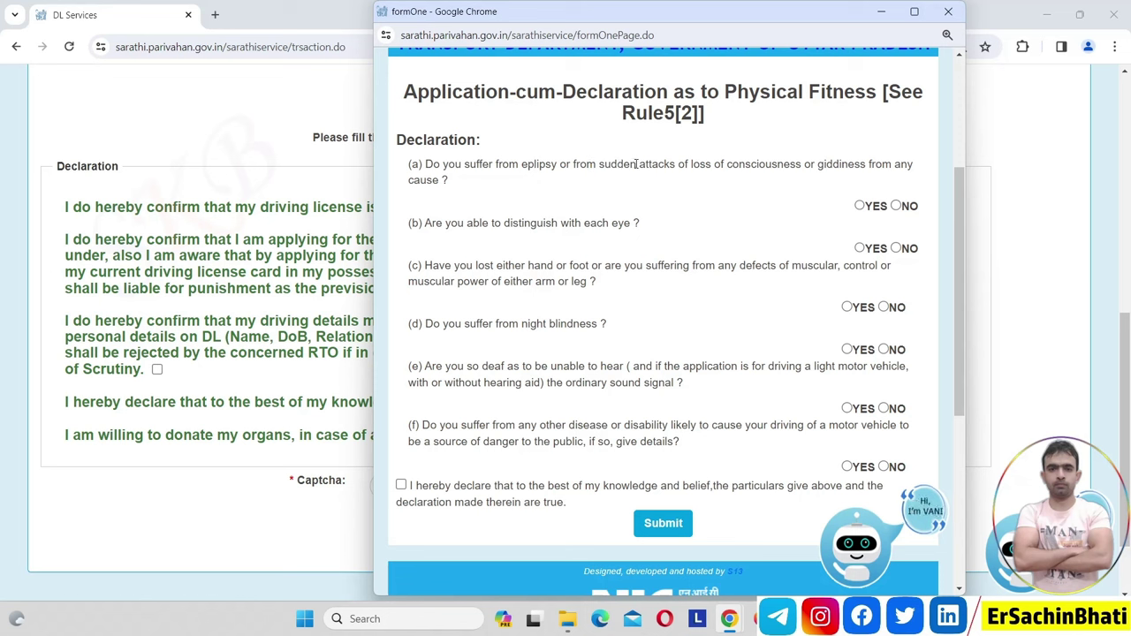
left_click(896, 206)
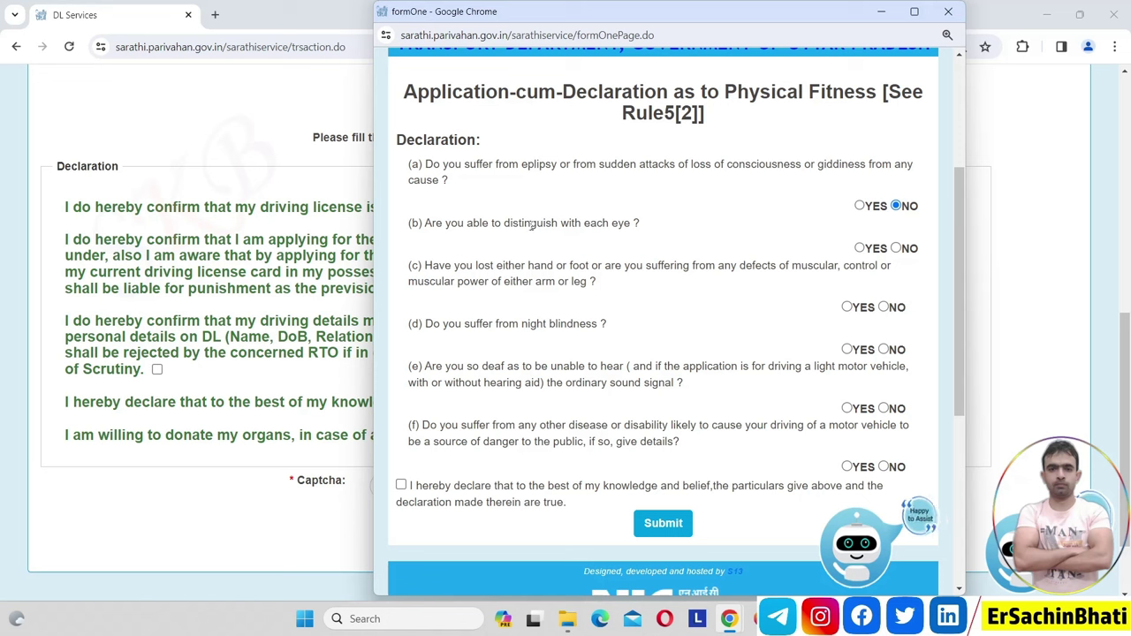
left_click(858, 249)
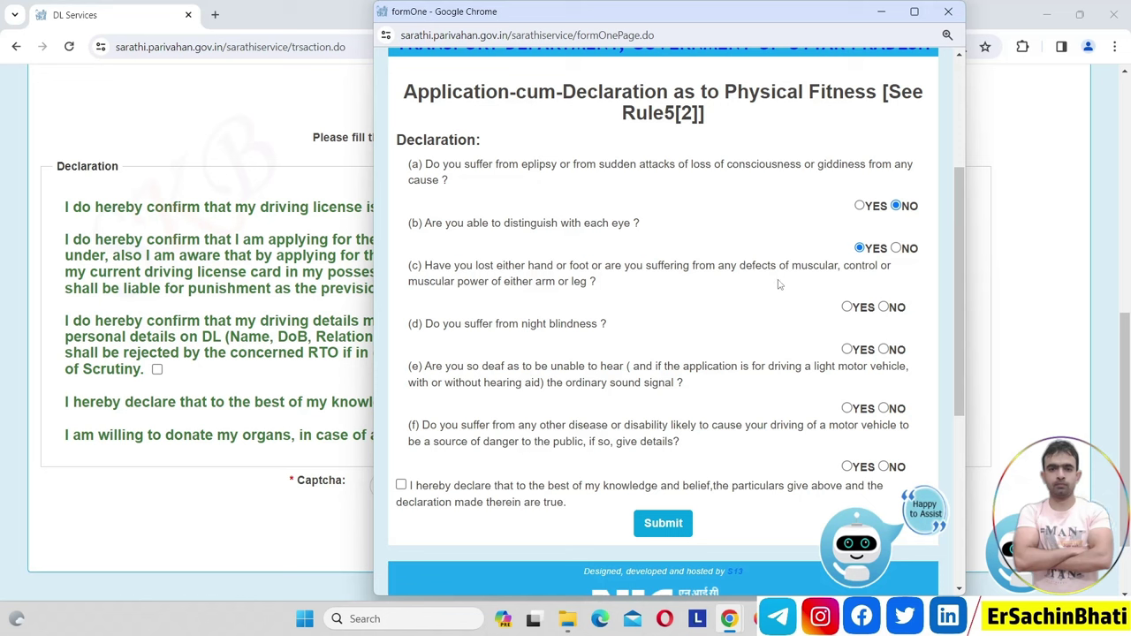
left_click(883, 307)
left_click(883, 351)
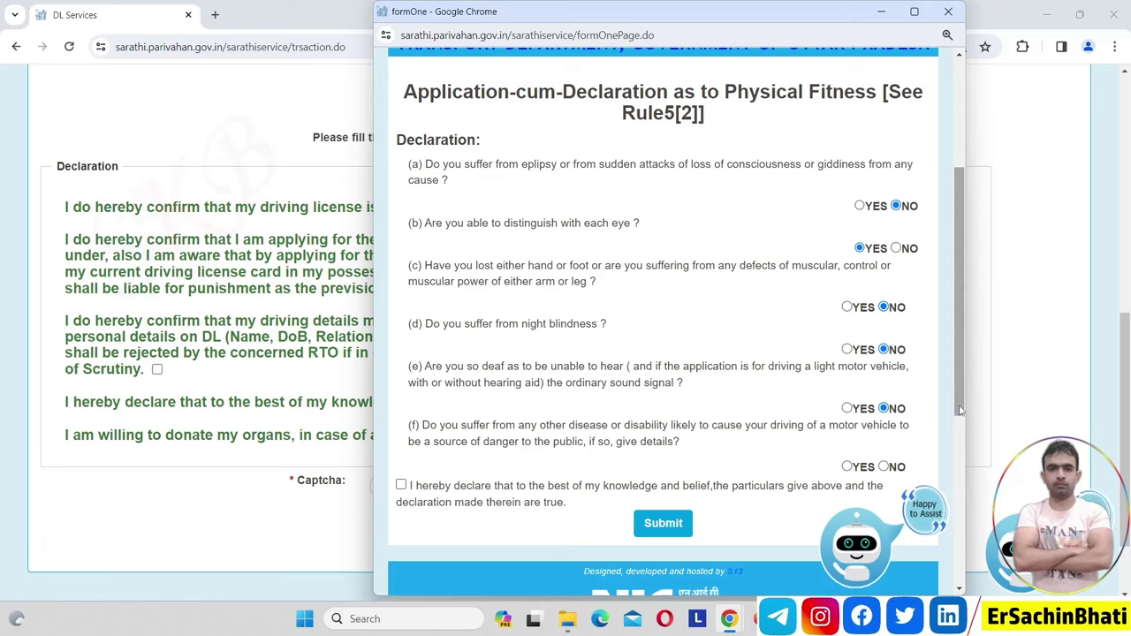
left_click_drag(961, 411, 967, 443)
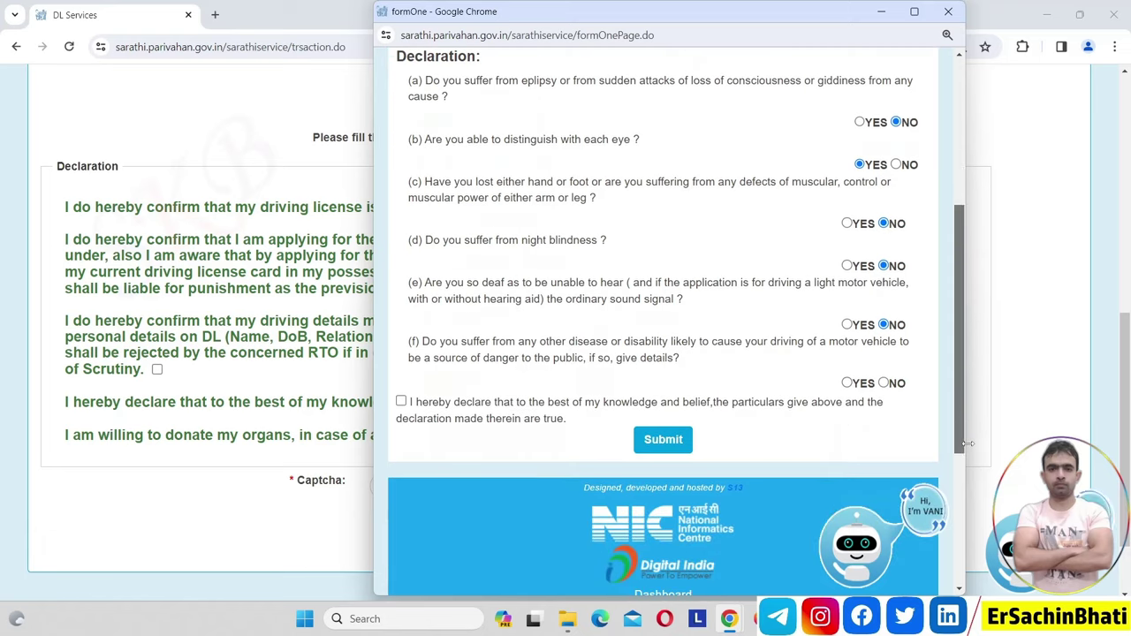
left_click(883, 382)
Step: Declare the fitness particulars true, submit the self declaration, and return to the renewal application
left_click(401, 401)
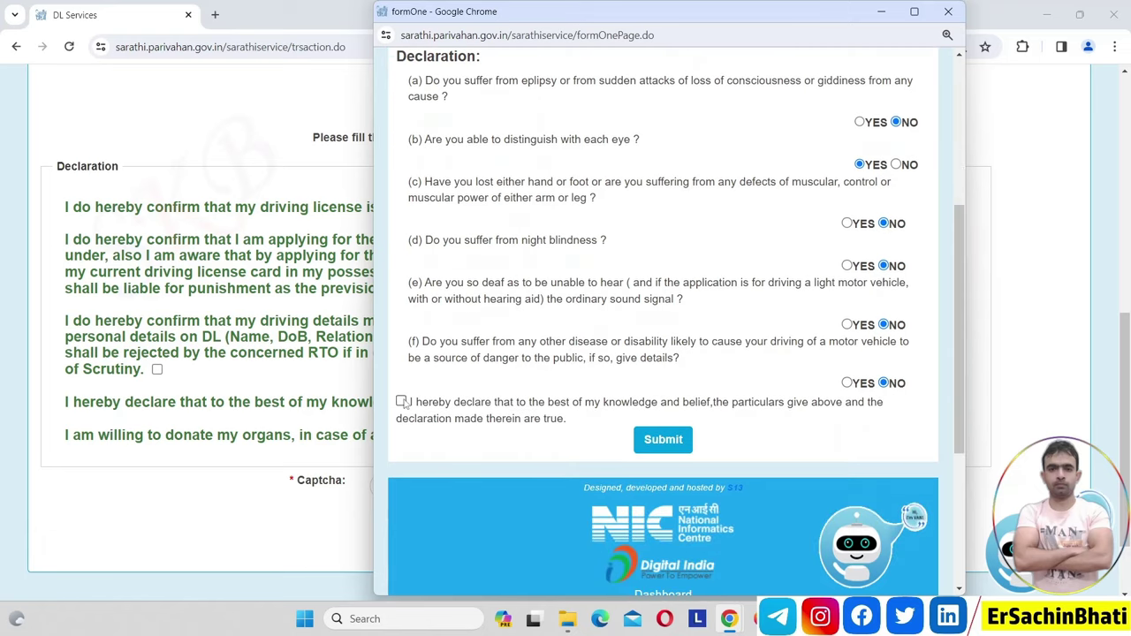
left_click(668, 441)
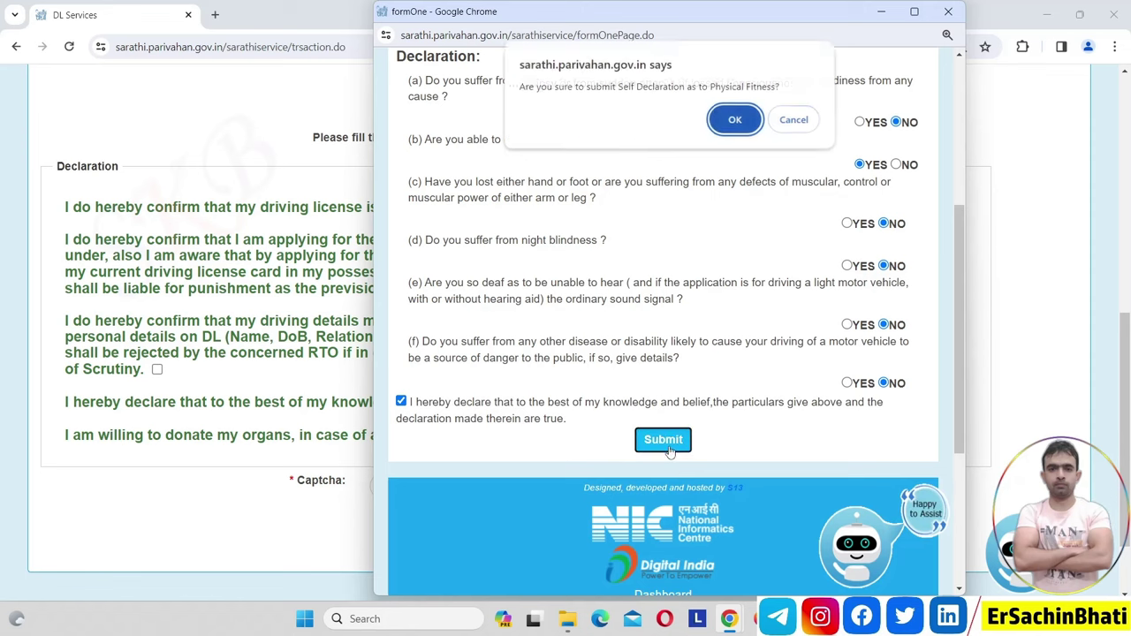
left_click(735, 125)
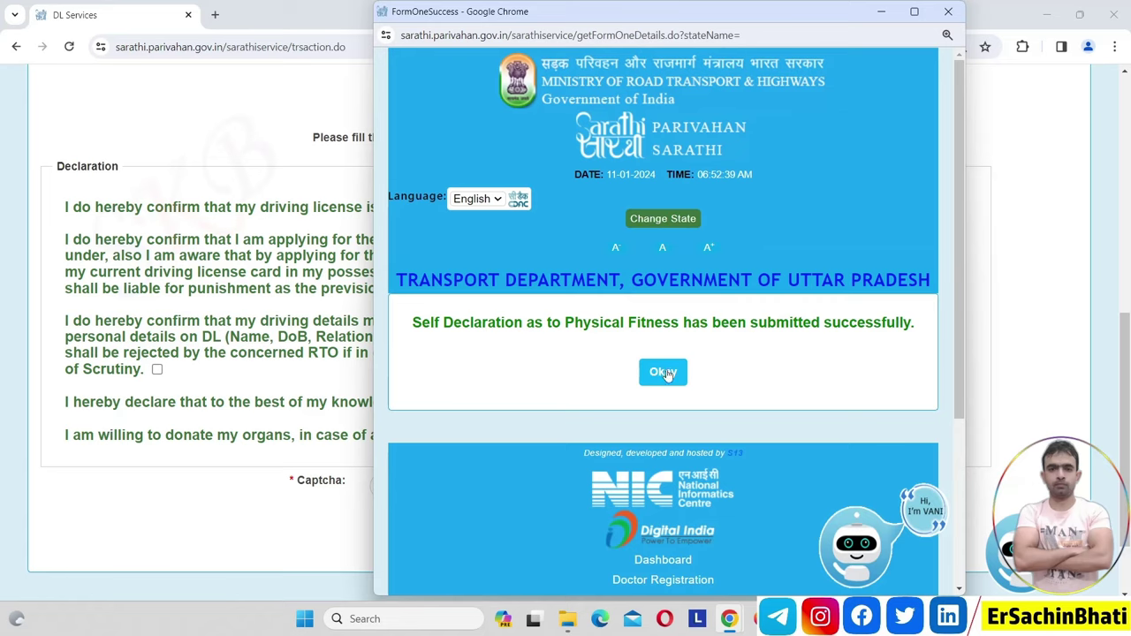
left_click(668, 374)
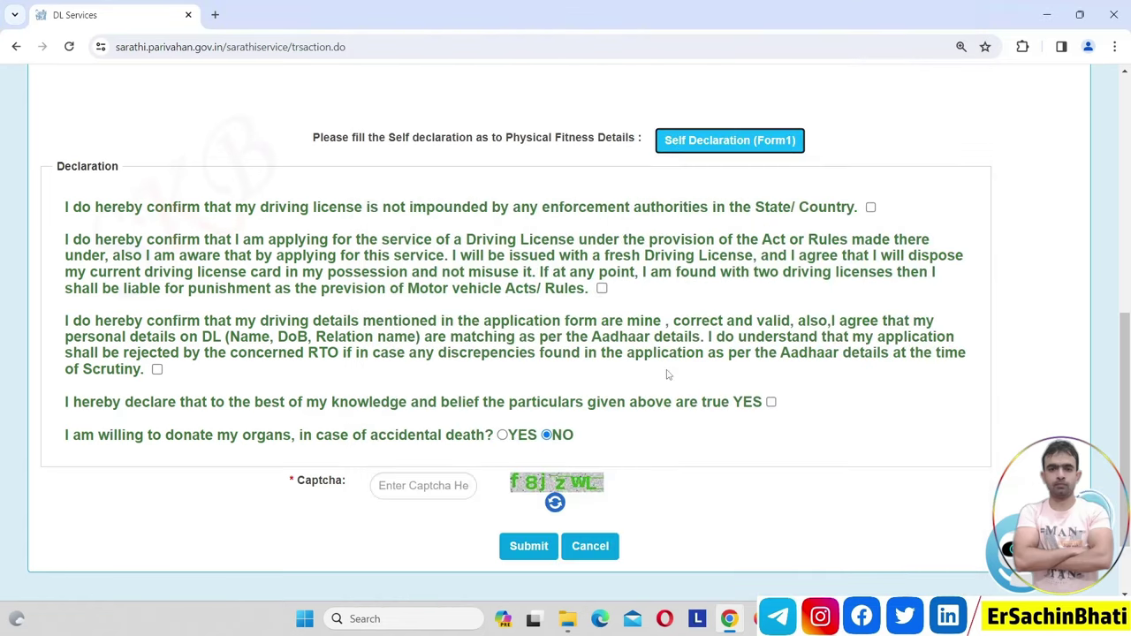
Step: Accept all four licence declarations, enter the captcha, and submit the renewal application with organ donation left at NO
left_click(870, 207)
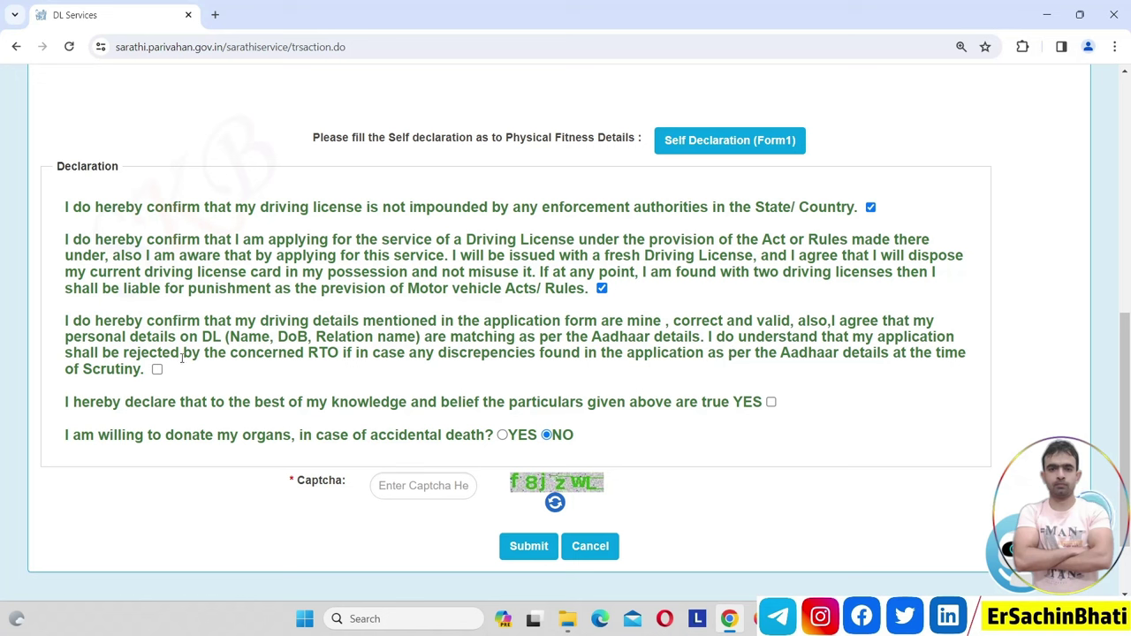
left_click(157, 369)
left_click(452, 492)
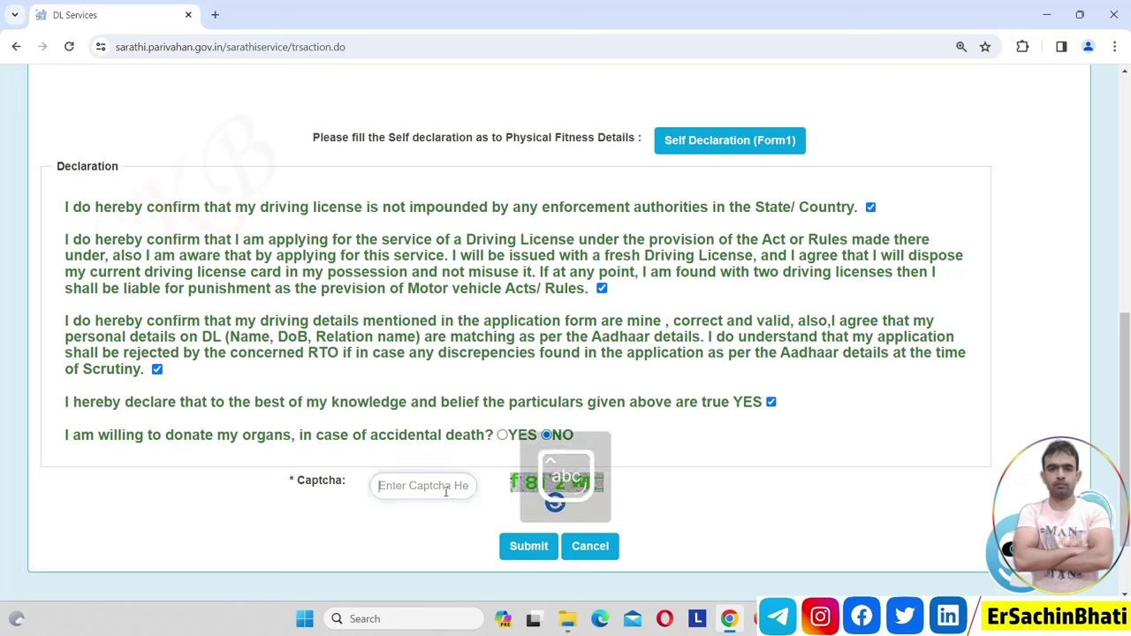
type("f8")
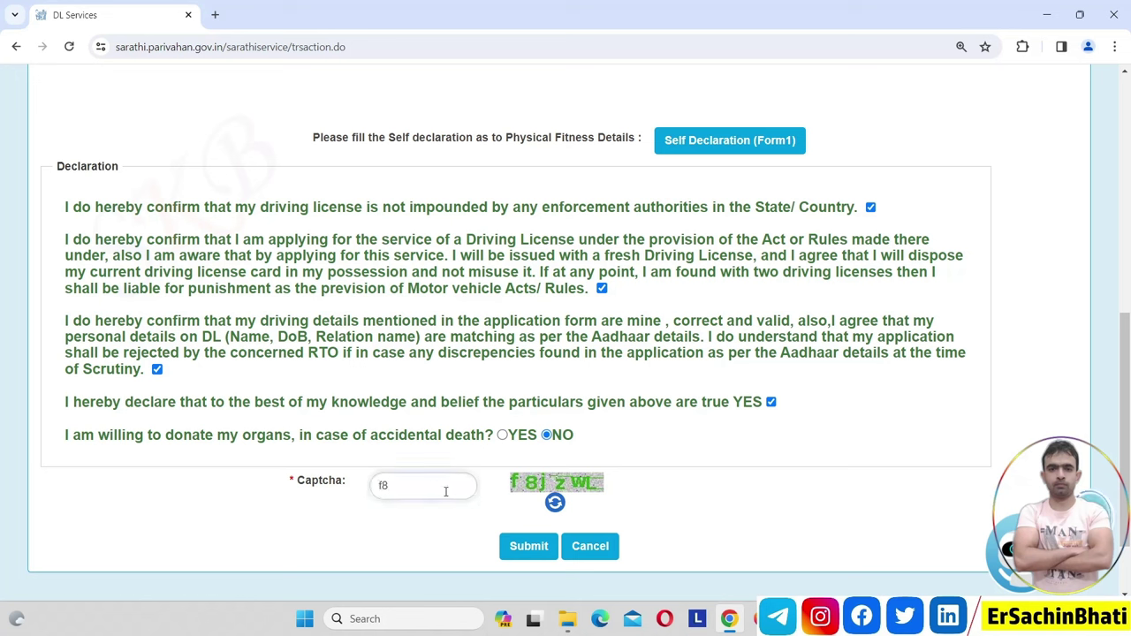
type("jzwL")
left_click(510, 547)
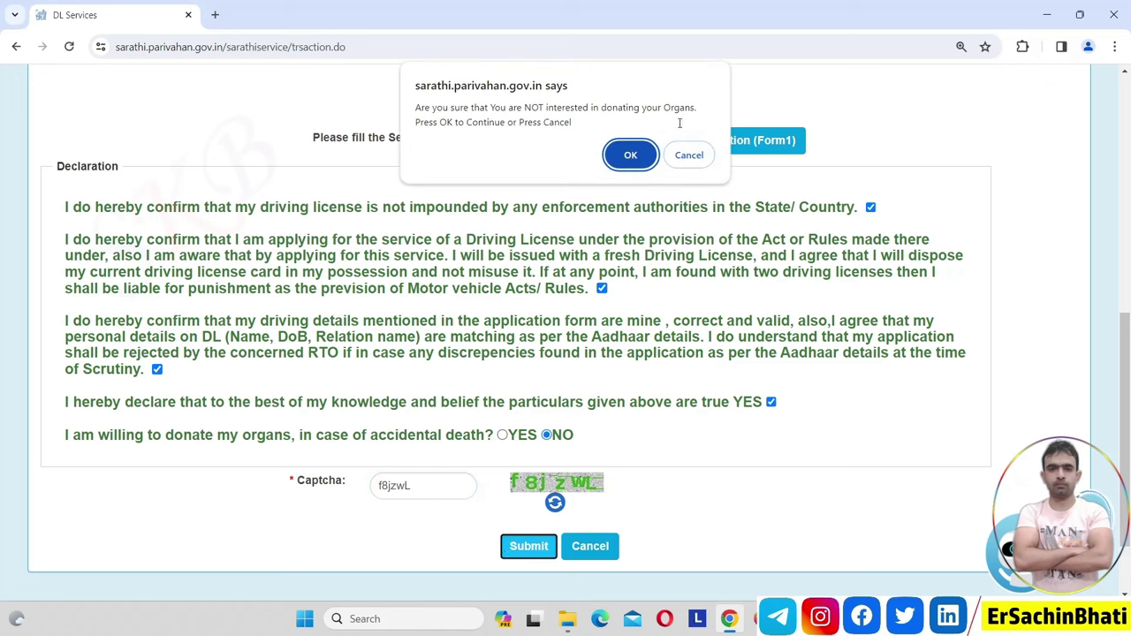
left_click(626, 157)
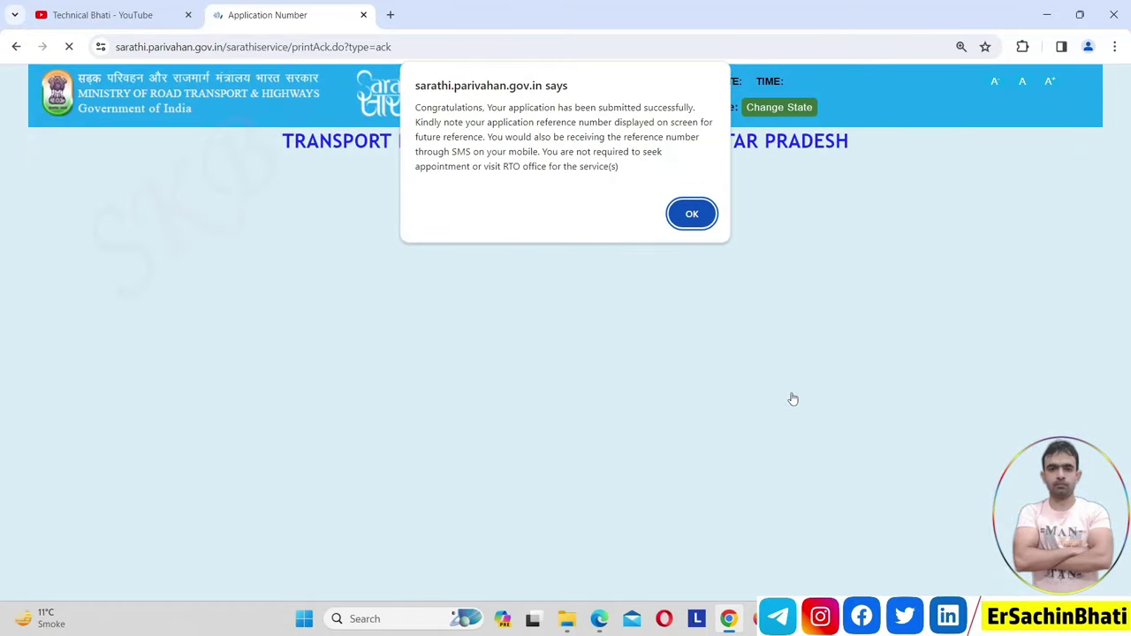
Step: Continue from the application reference slip to the UPLOAD DOCUMENTS stage and confirm the applicant's details
left_click(698, 224)
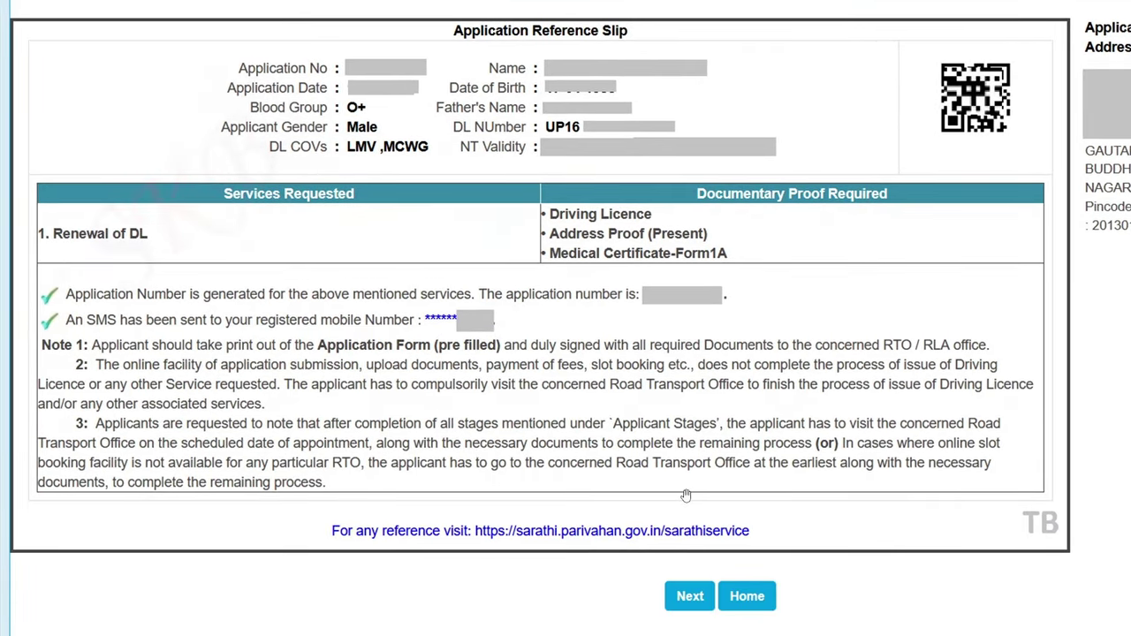
left_click(682, 596)
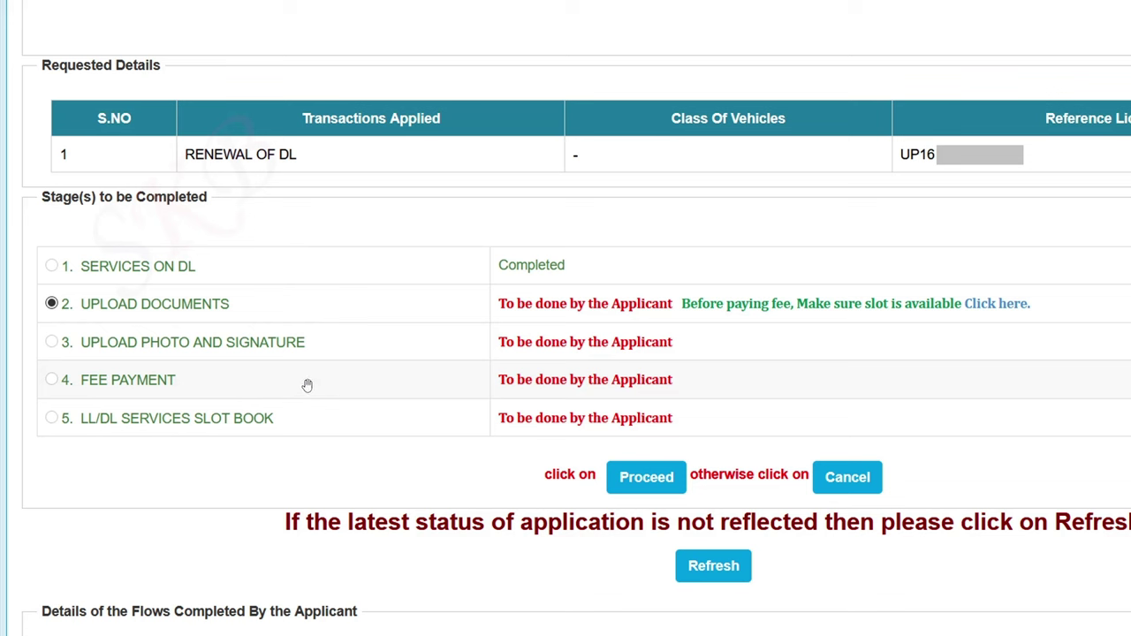
left_click(654, 491)
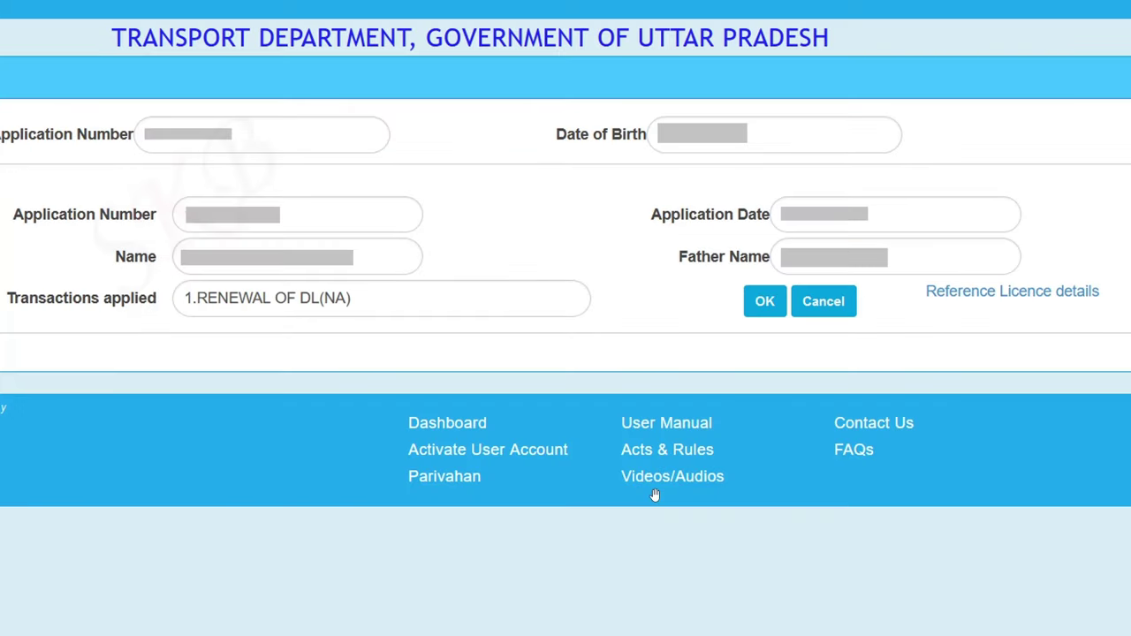
left_click(760, 309)
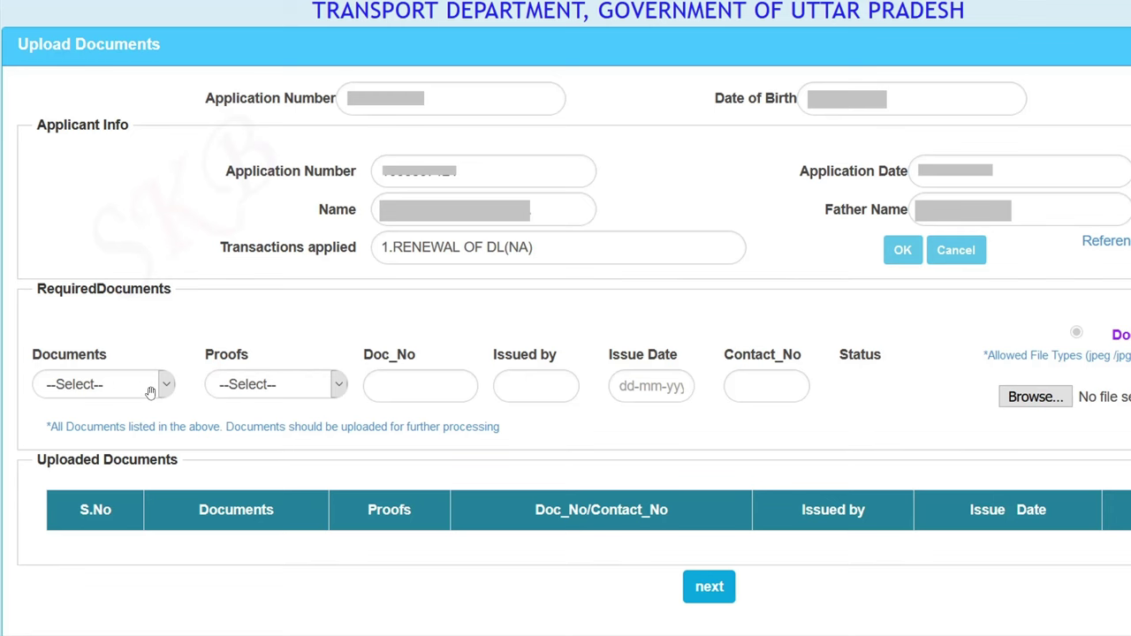
Step: Upload and confirm Aadhar.jpg as Address Proof (Present), with proof Aadhar Card With DOB, issued by GOI on 15-06-2020
left_click(151, 393)
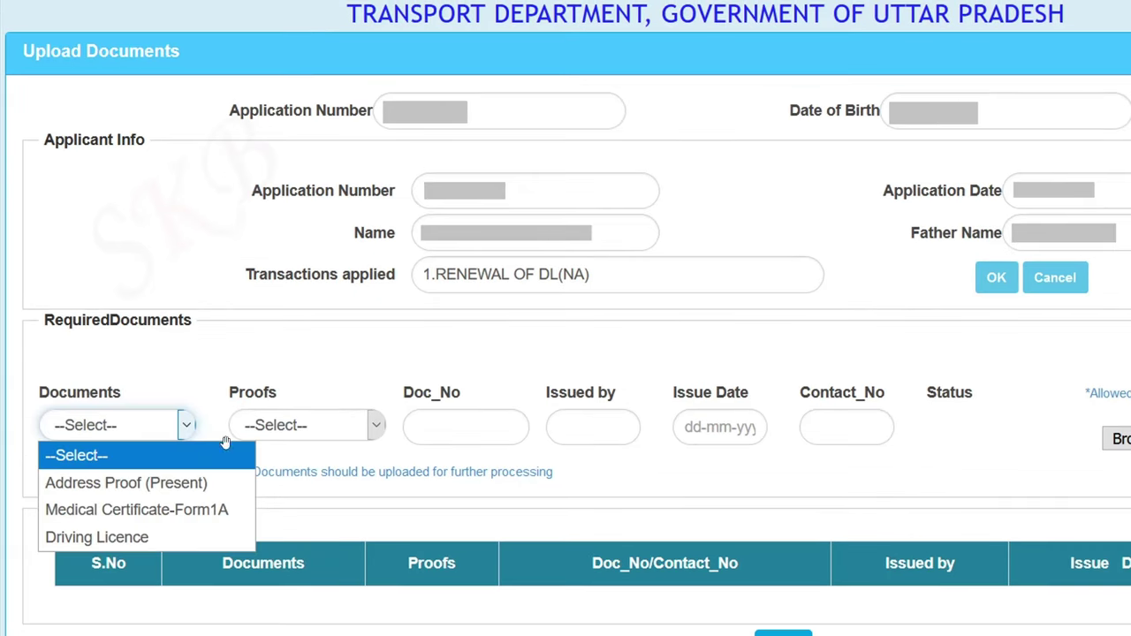
left_click(150, 483)
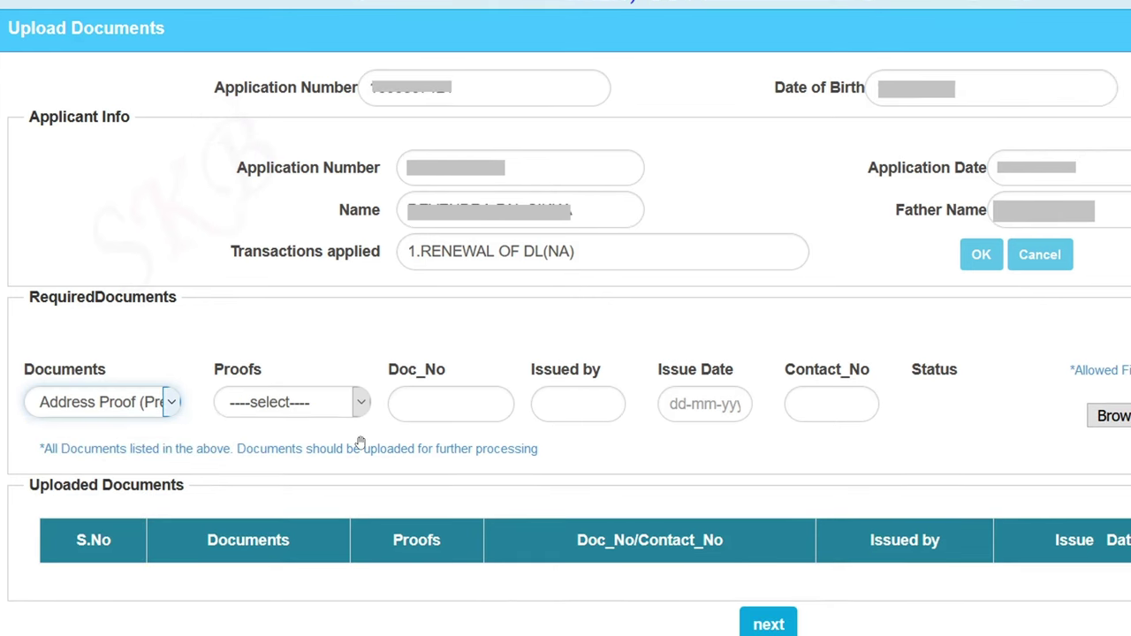
left_click(302, 403)
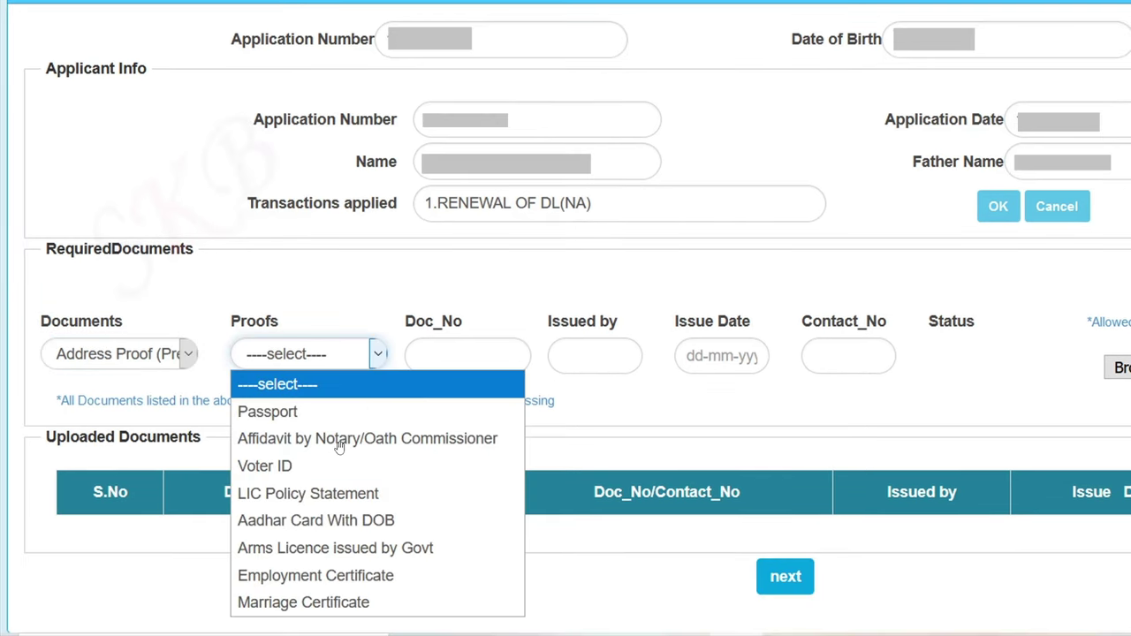
left_click(328, 520)
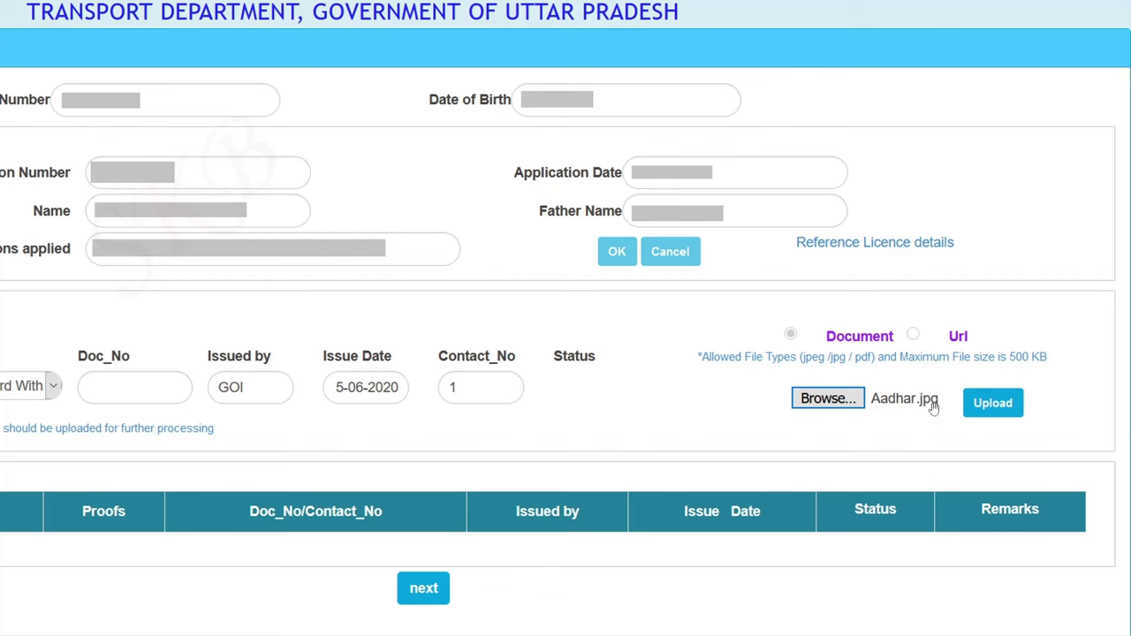
left_click(976, 404)
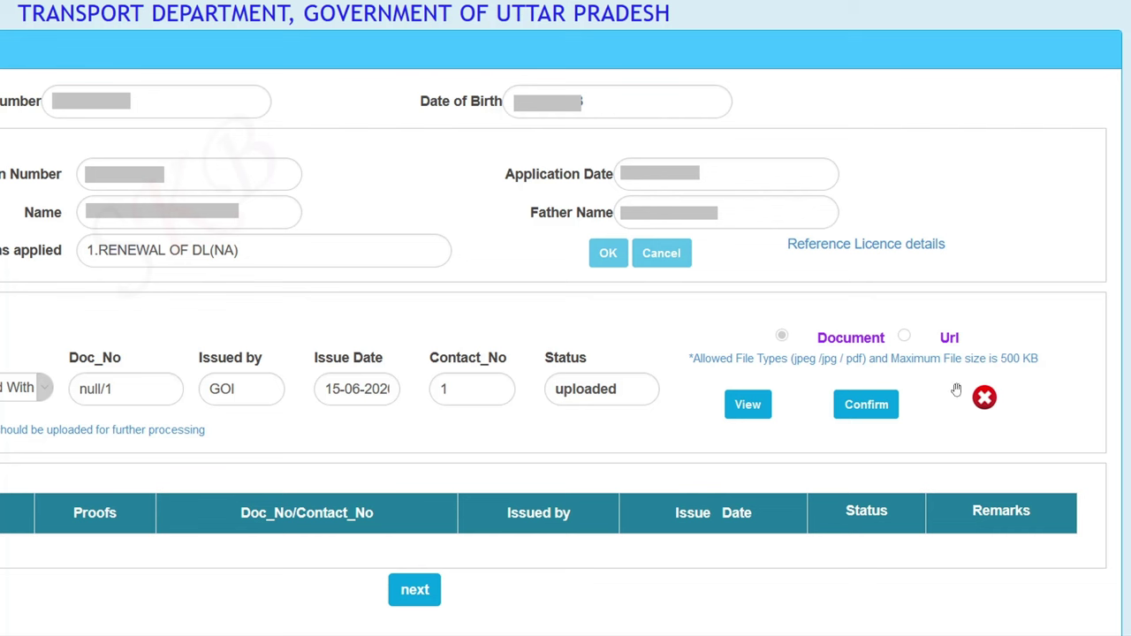
left_click(866, 404)
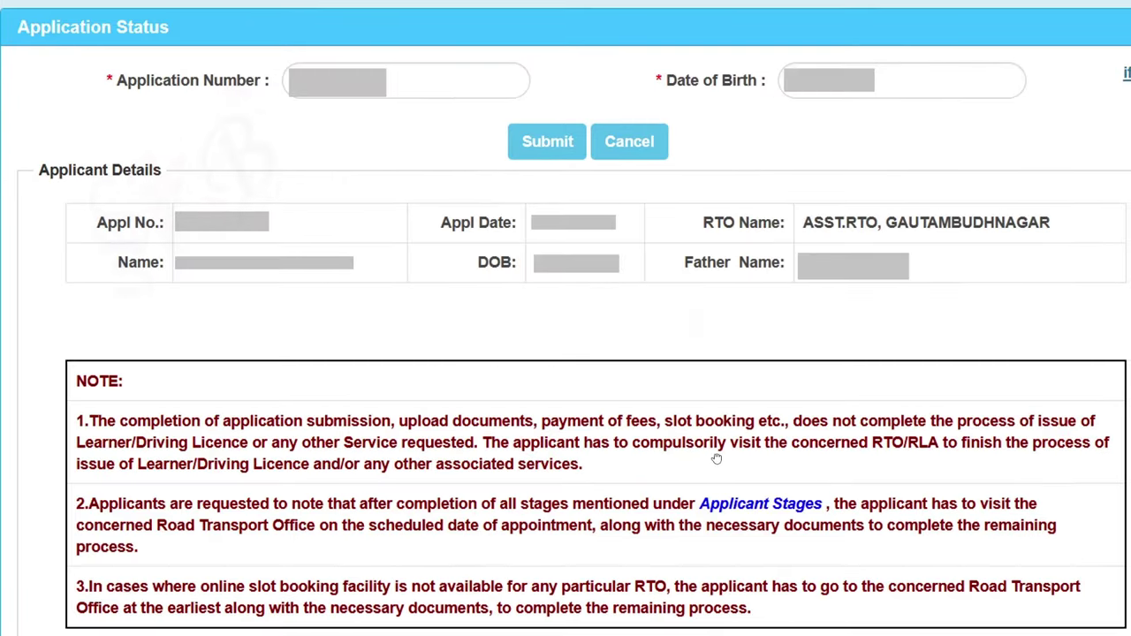
Step: Proceed to the UPLOAD PHOTO AND SIGNATURE stage, upload photo.jpg and sign.jpg, and save both image files
scroll(717, 436, "down", 6)
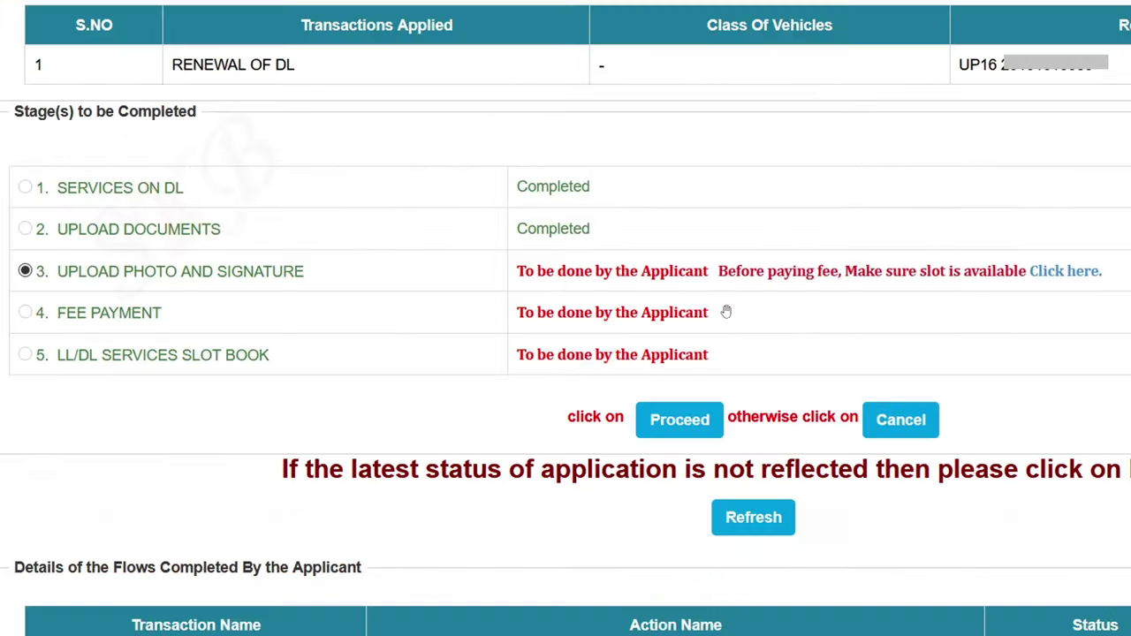
left_click(676, 419)
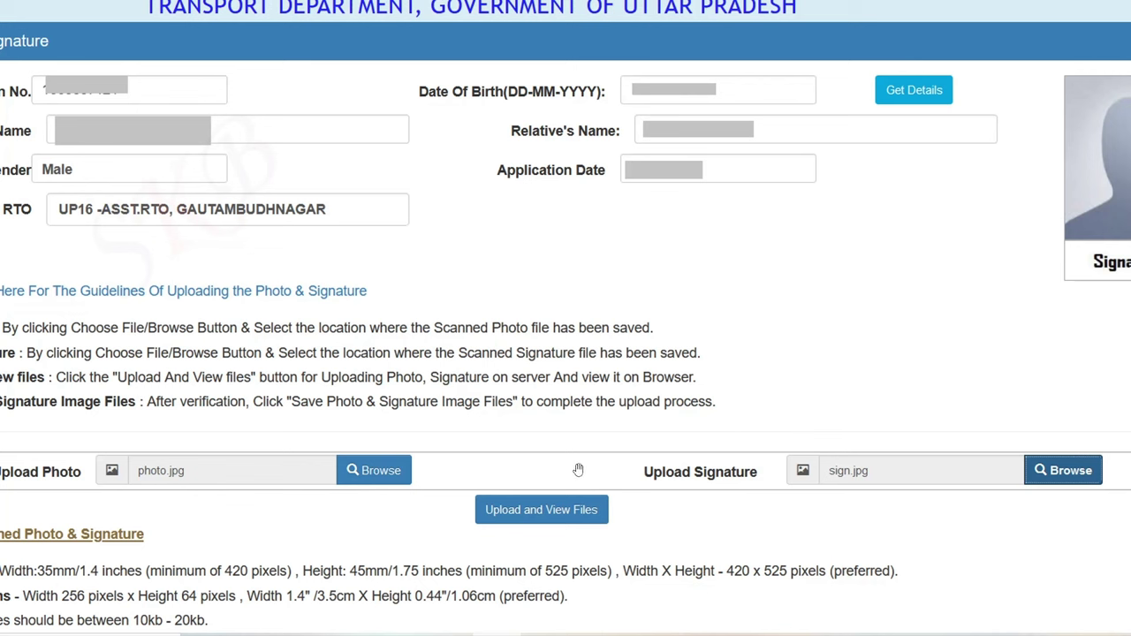
left_click(588, 510)
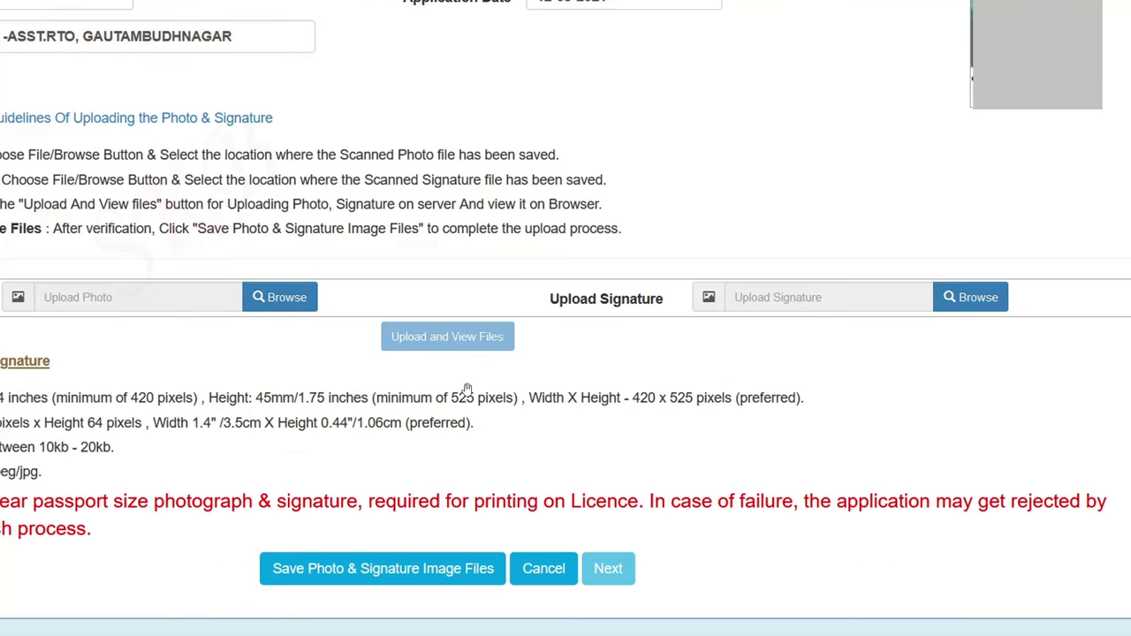
left_click(428, 570)
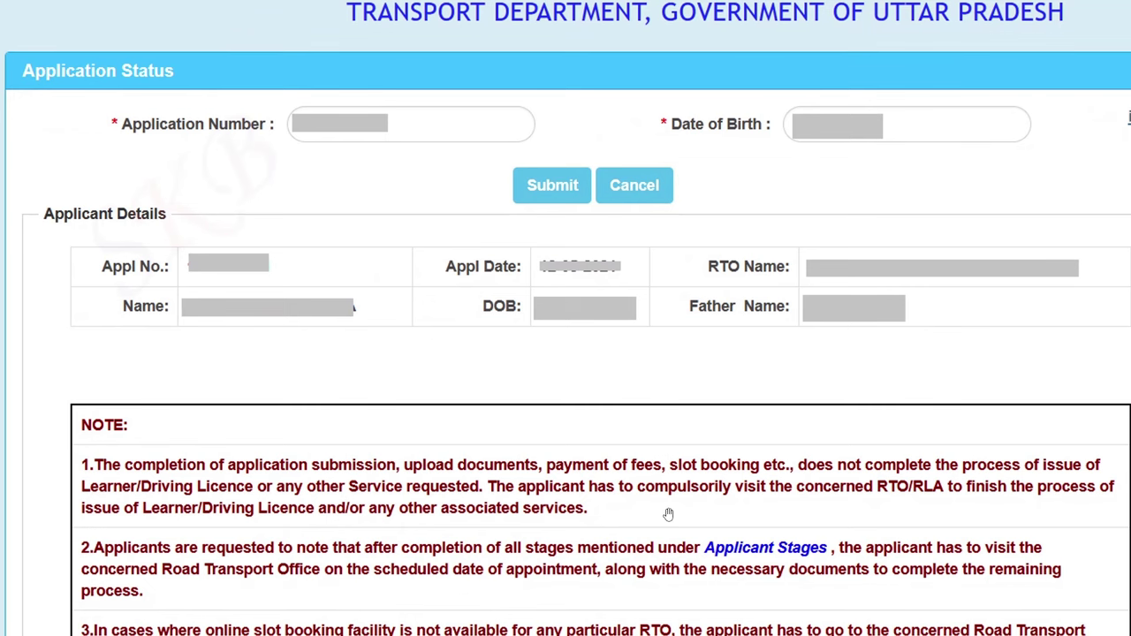
Step: Proceed to the FEE PAYMENT stage, choose STATE BANK OF INDIA as the gateway, enter the captcha, and start immediate payment
scroll(668, 514, "down", 10)
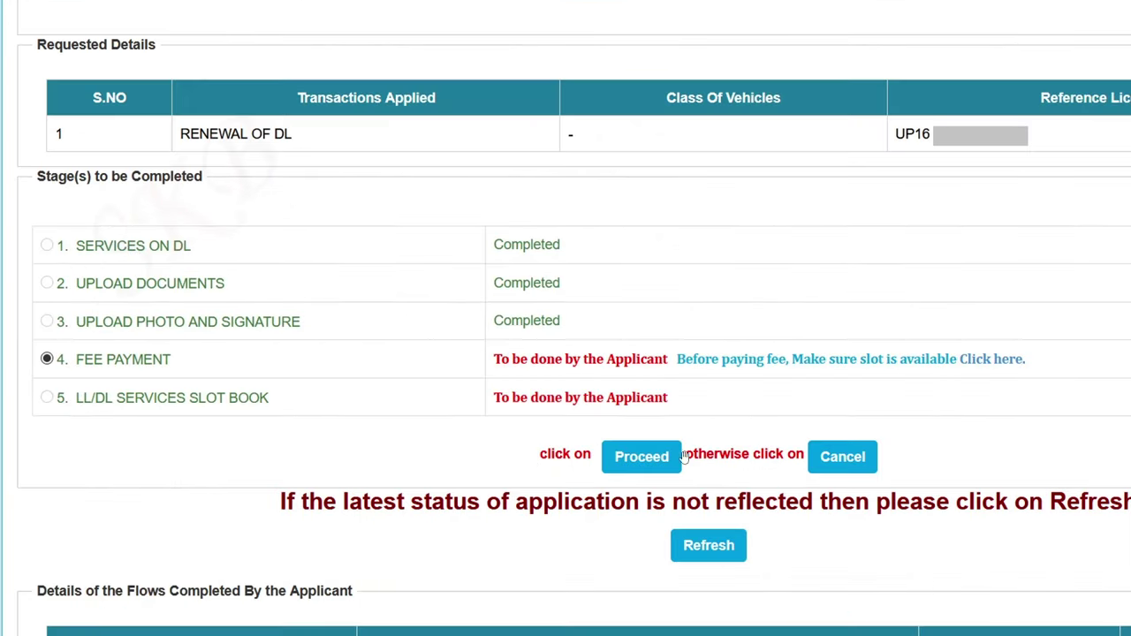
left_click(628, 468)
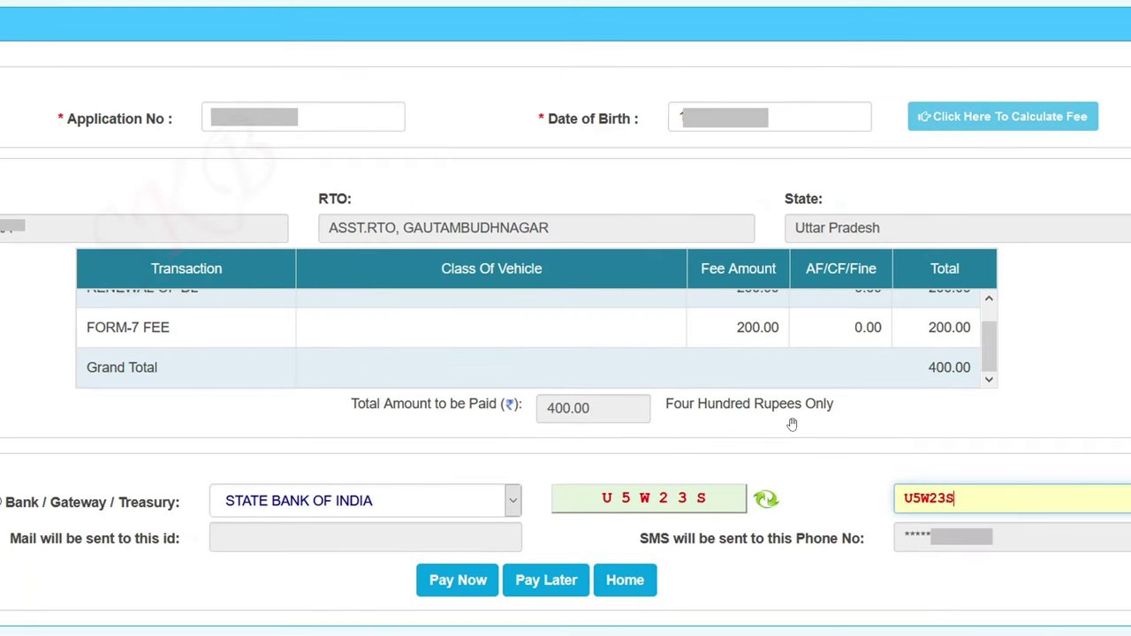
left_click(458, 585)
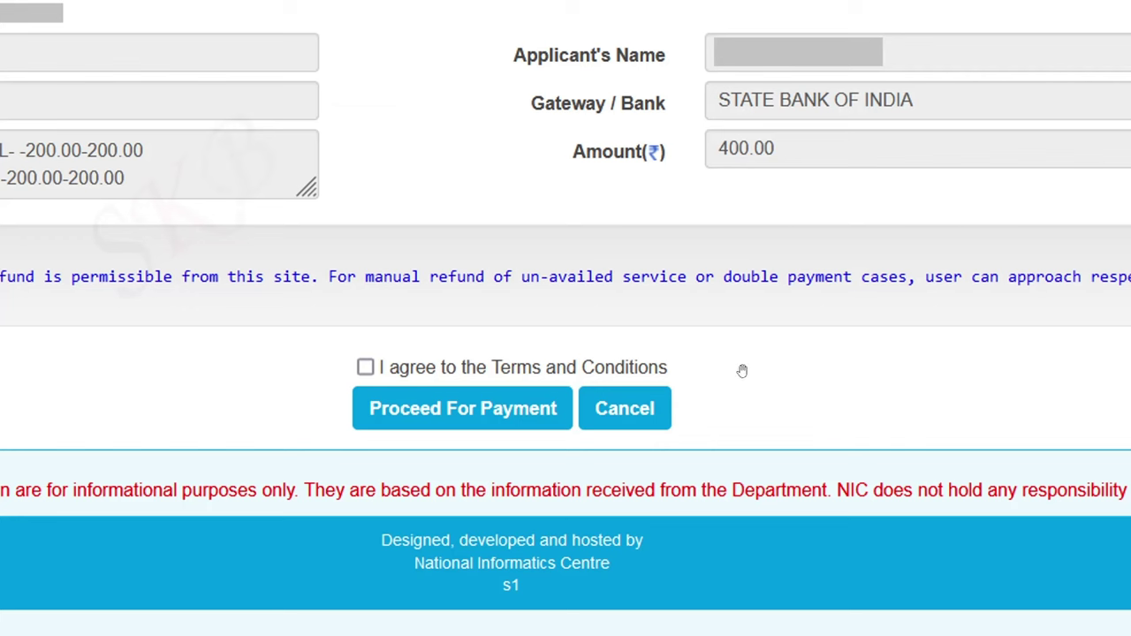
Step: Agree to the payment terms, complete the fee payment through State Bank of India, and return to the Transport Department site
left_click(365, 368)
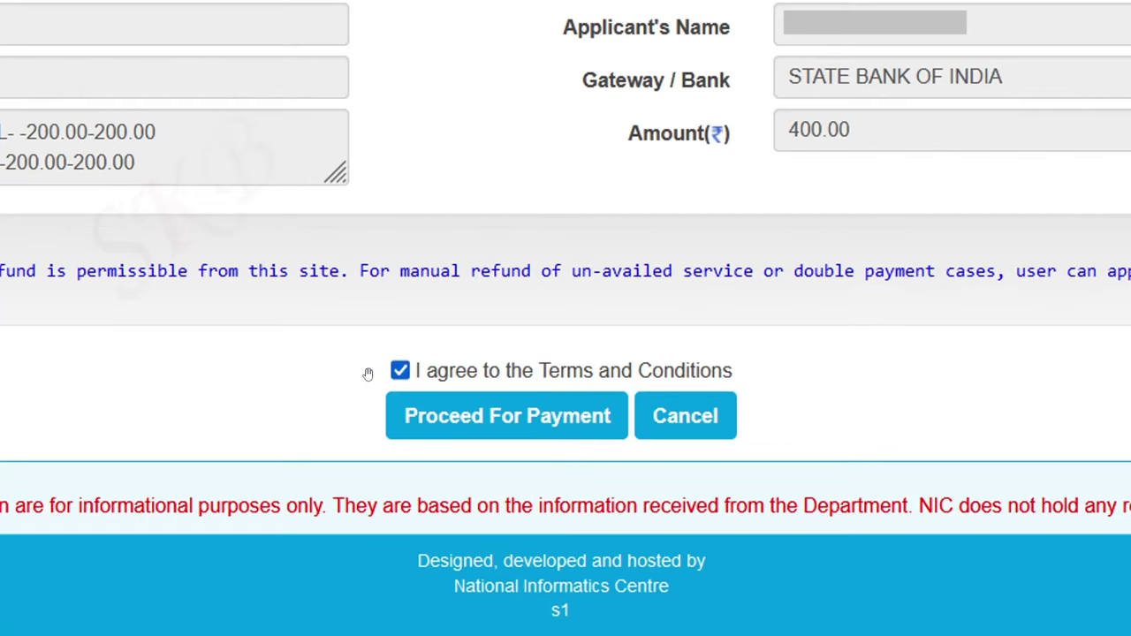
left_click(466, 417)
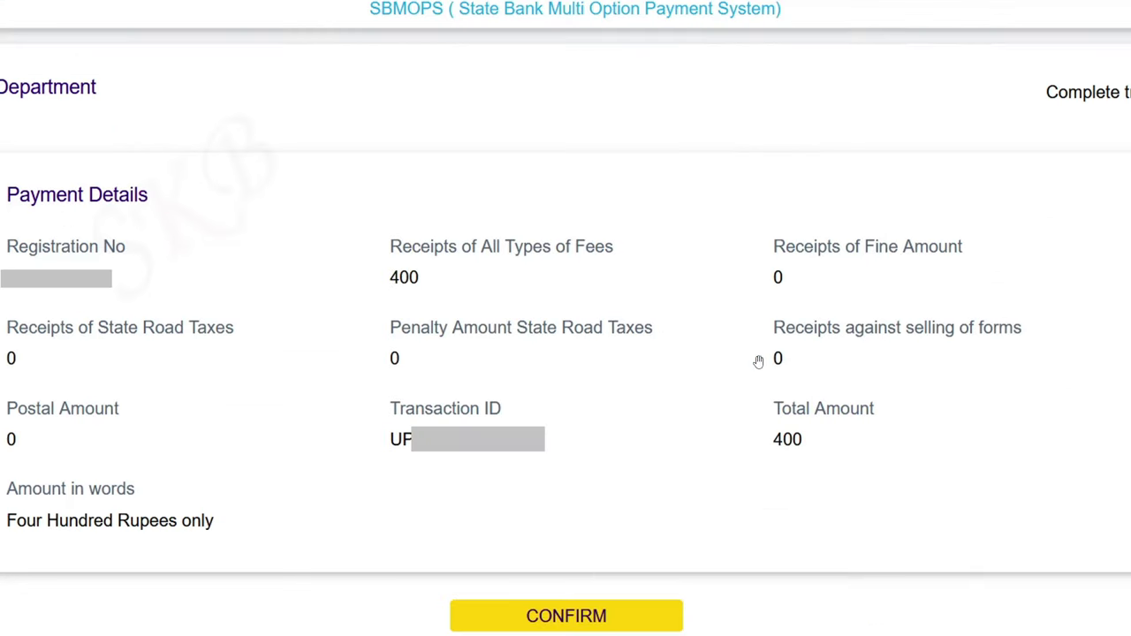
left_click(594, 615)
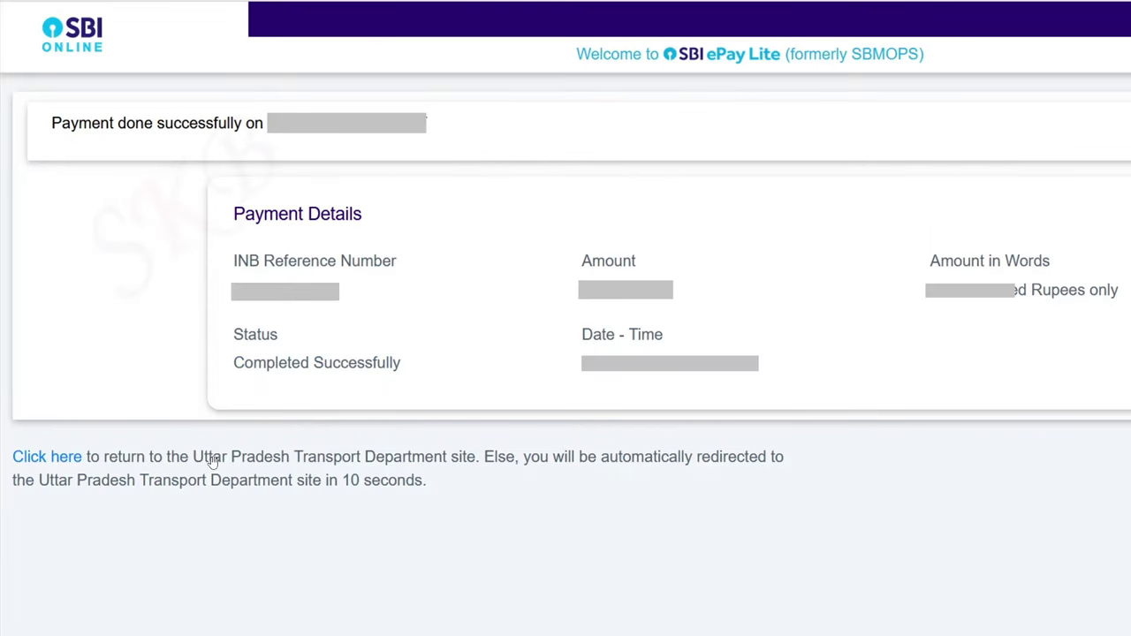
left_click(80, 461)
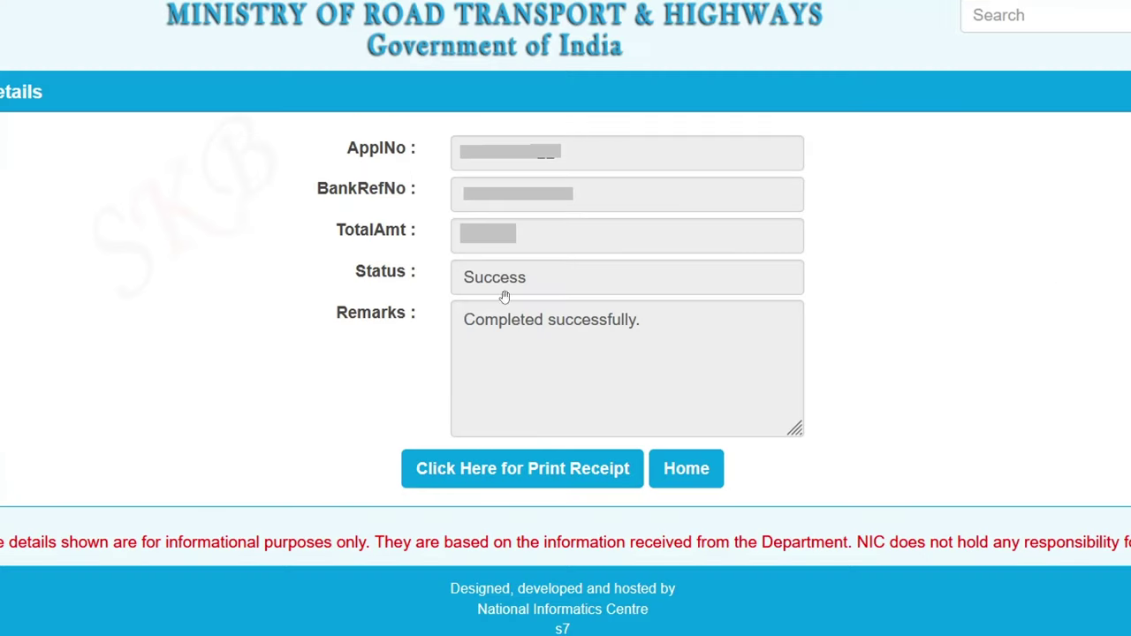
Step: Open the printable e-receipt for the completed fee payment and review its details
left_click(535, 468)
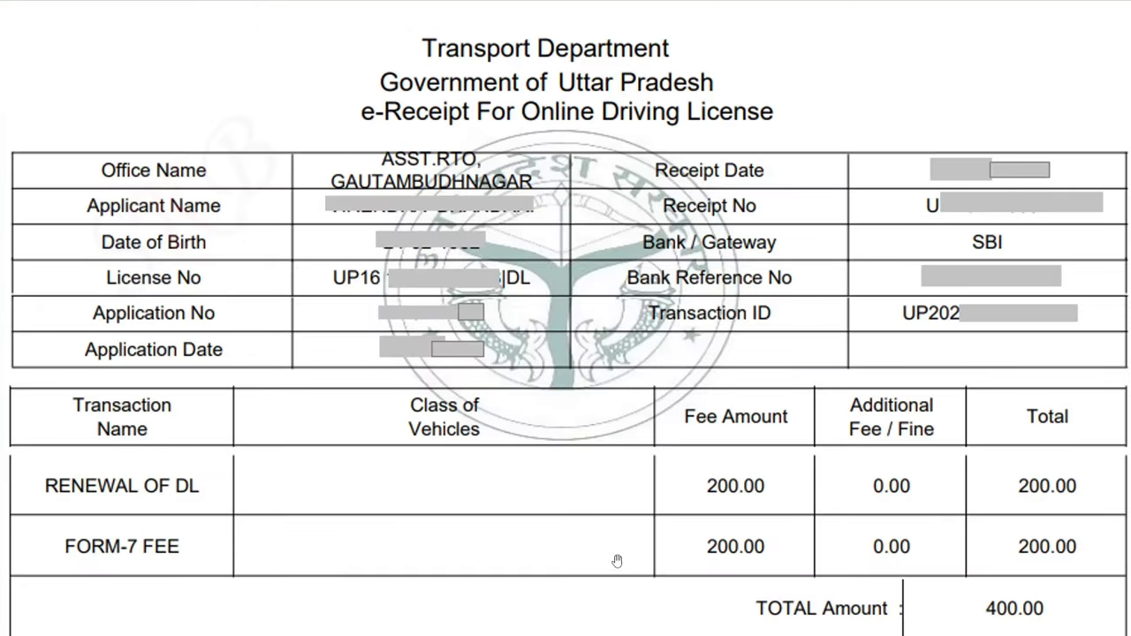
scroll(611, 549, "down", 1)
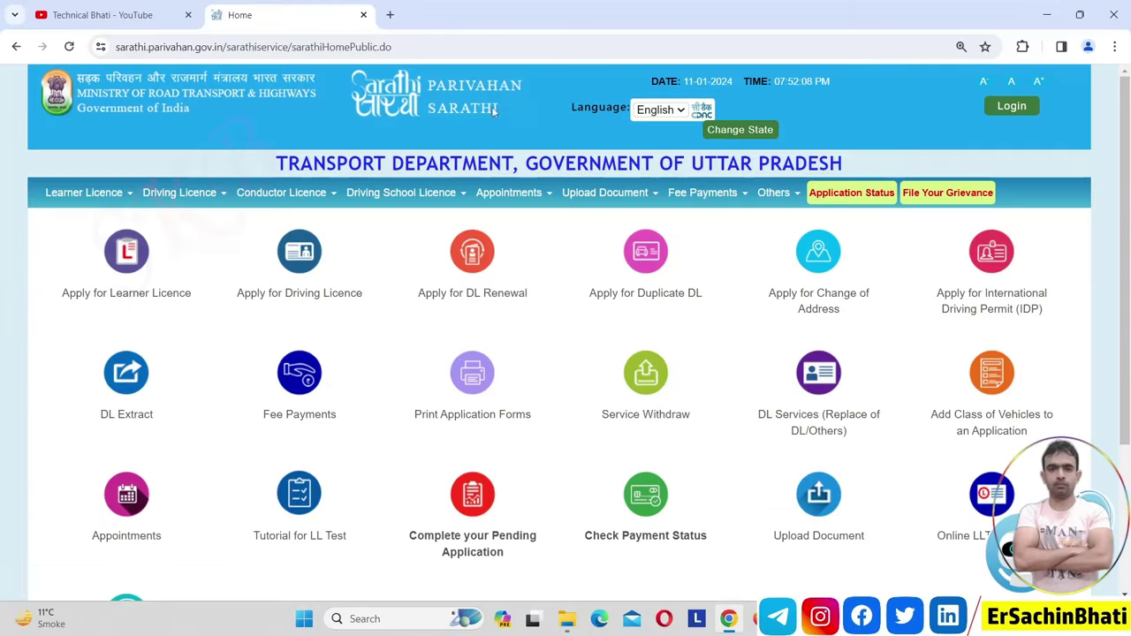
Step: Through Application Status, proceed to the LL/DL SERVICES SLOT BOOK stage, submit the application details with the captcha, and proceed to book
left_click(508, 194)
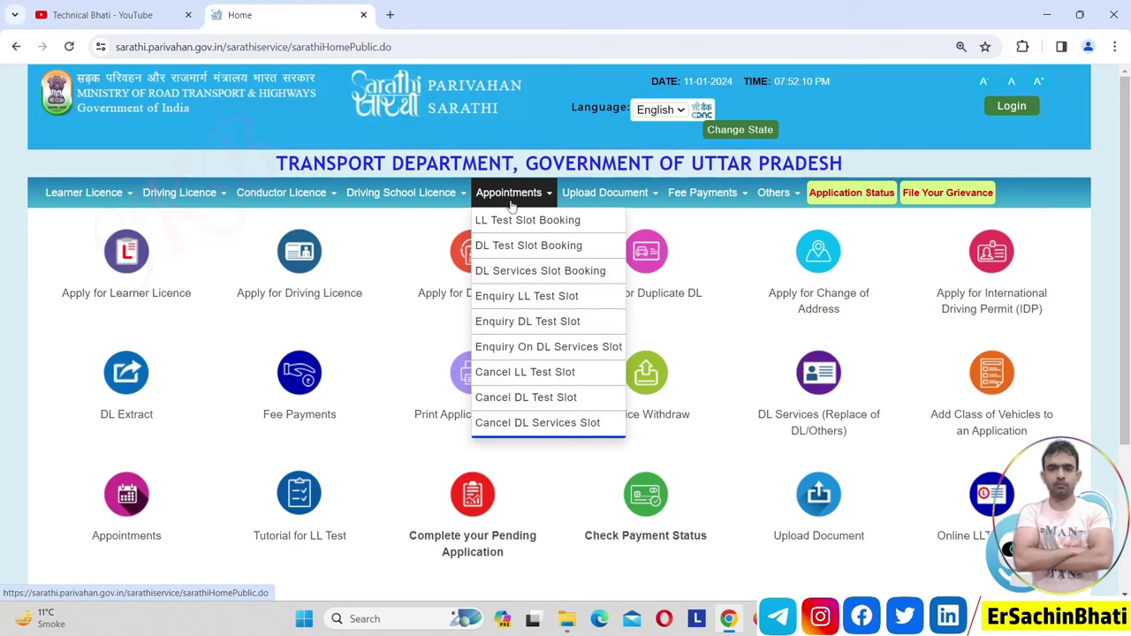
left_click(514, 271)
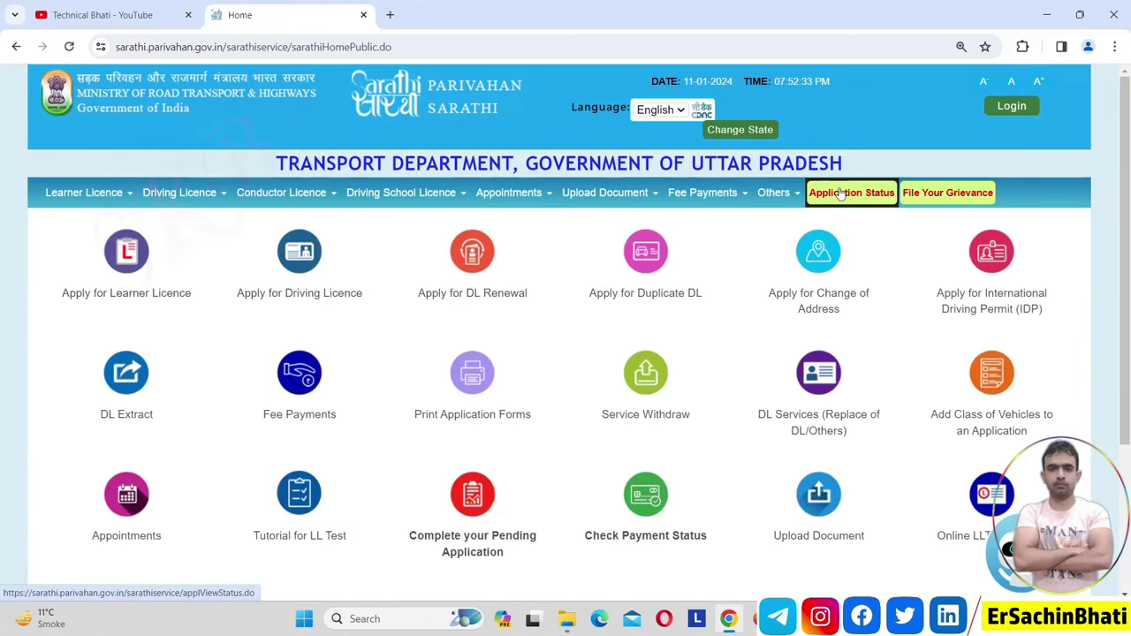
left_click(841, 193)
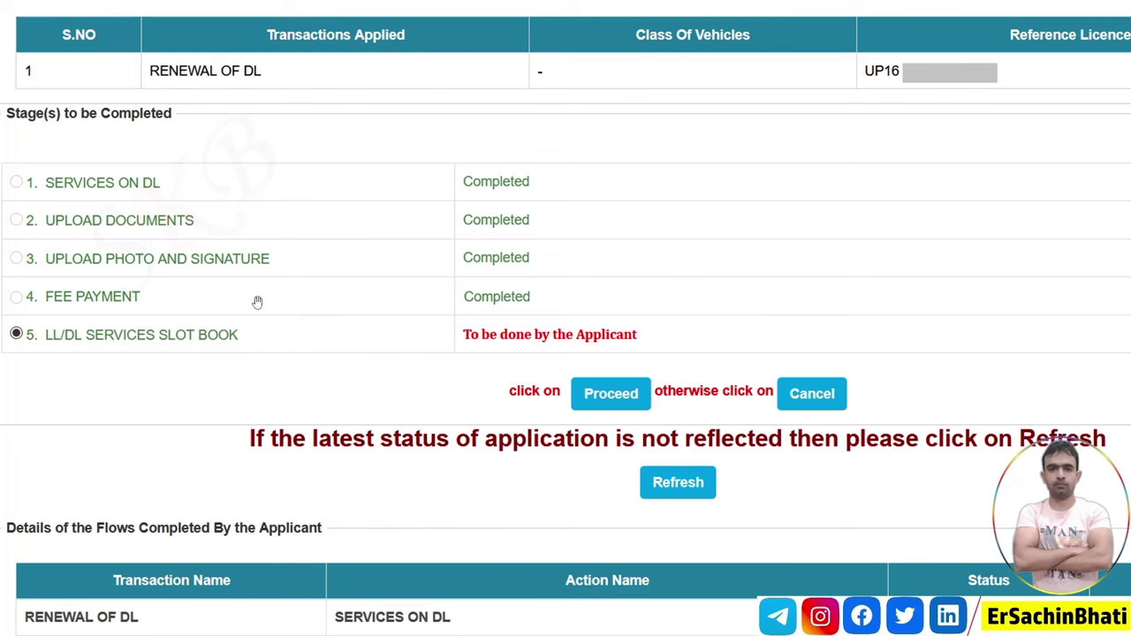
left_click(582, 399)
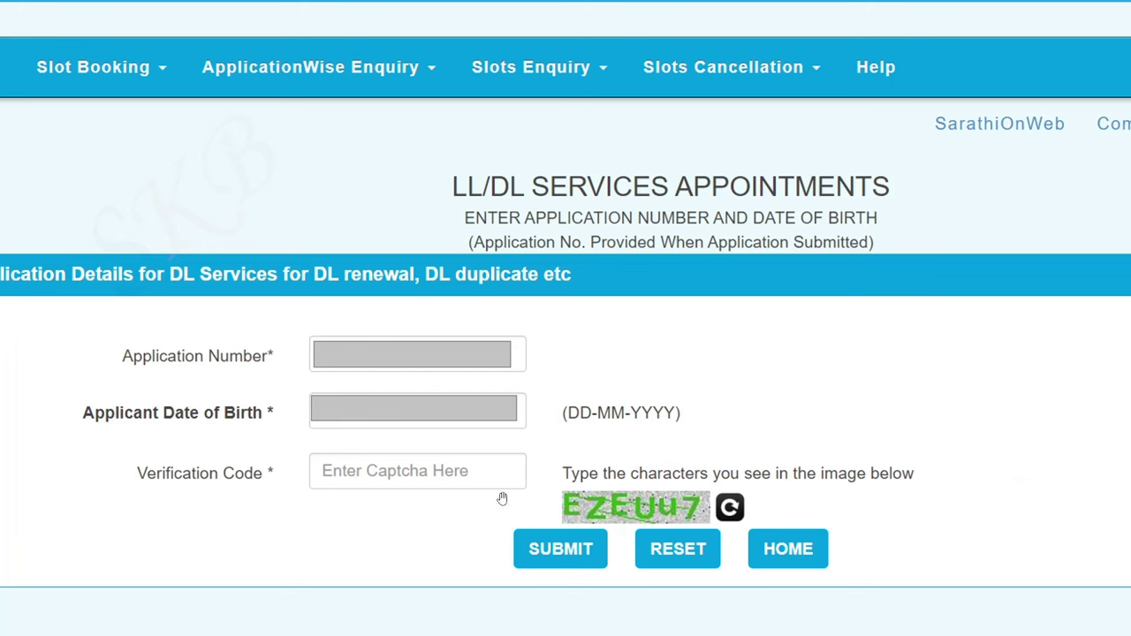
left_click(549, 550)
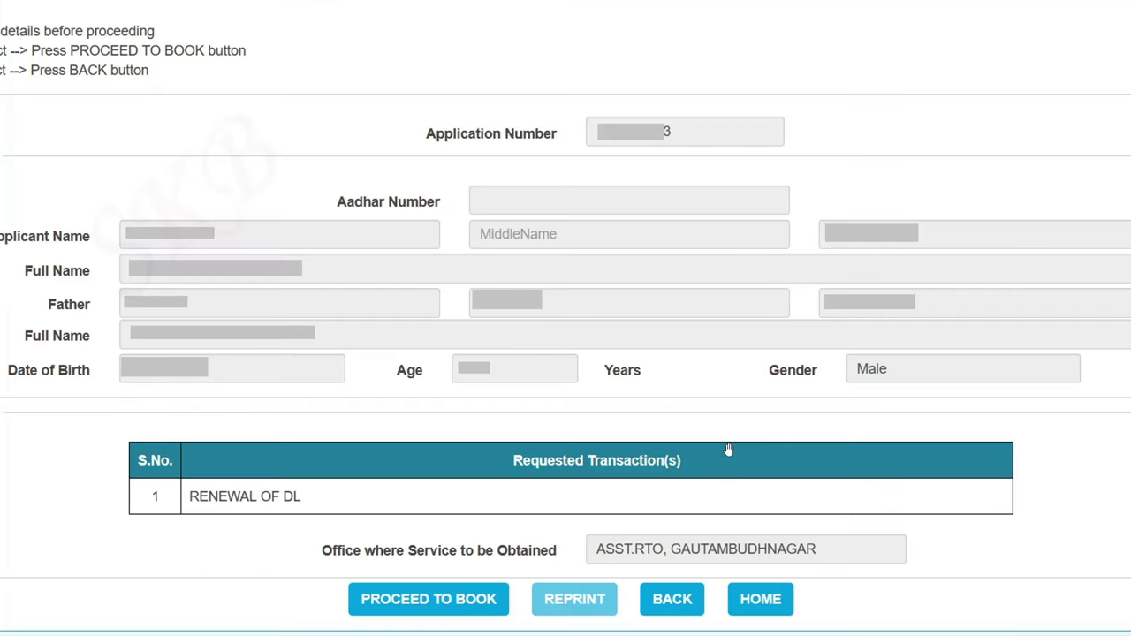
left_click(453, 600)
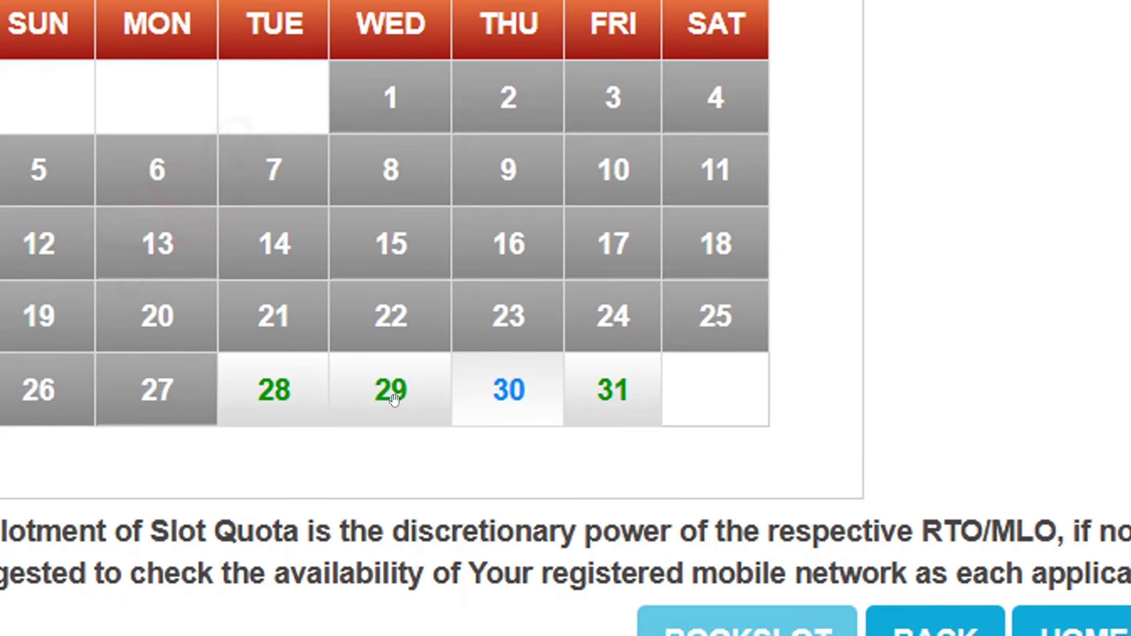
Step: Book the 10.00-12.00 slot on the 29th, enter the security code sent to the mobile, and confirm the booking
left_click(393, 397)
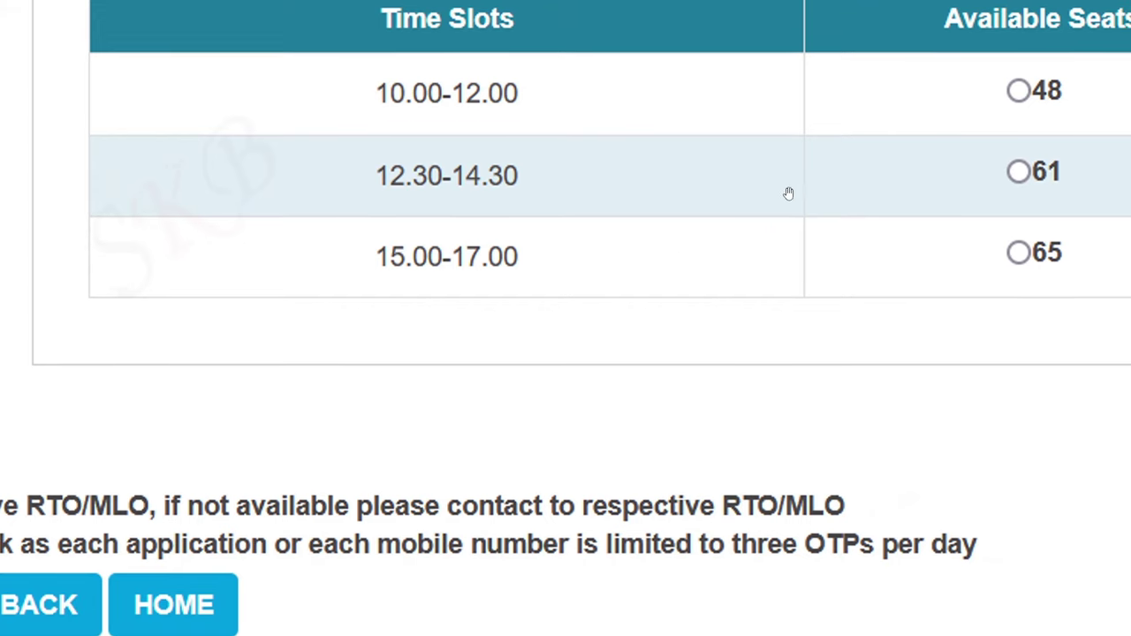
left_click(1015, 94)
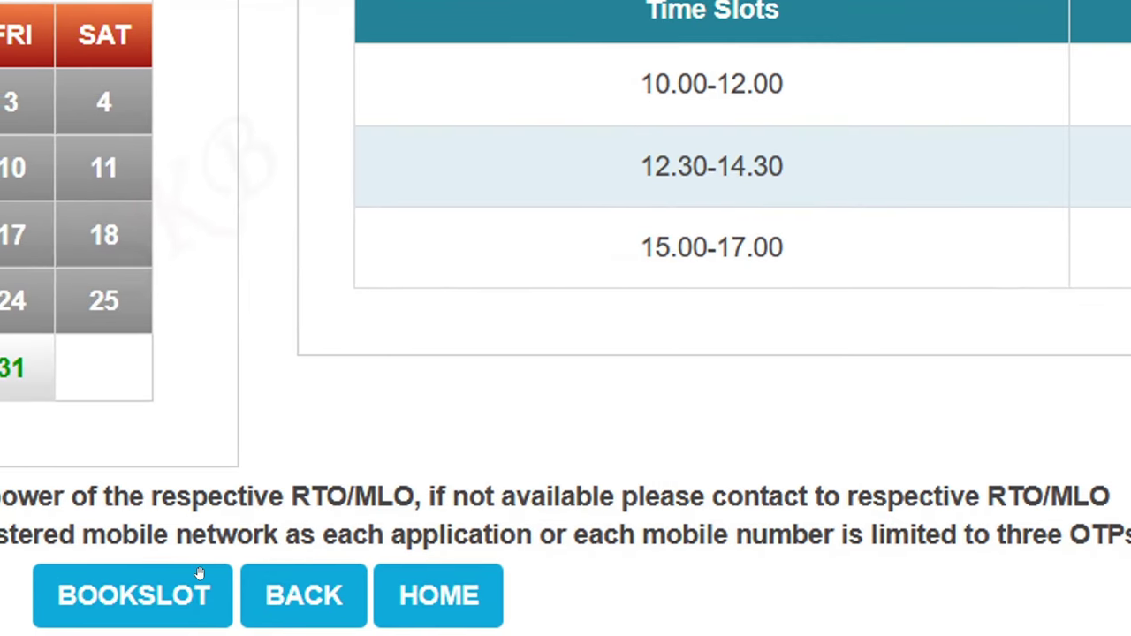
left_click(199, 574)
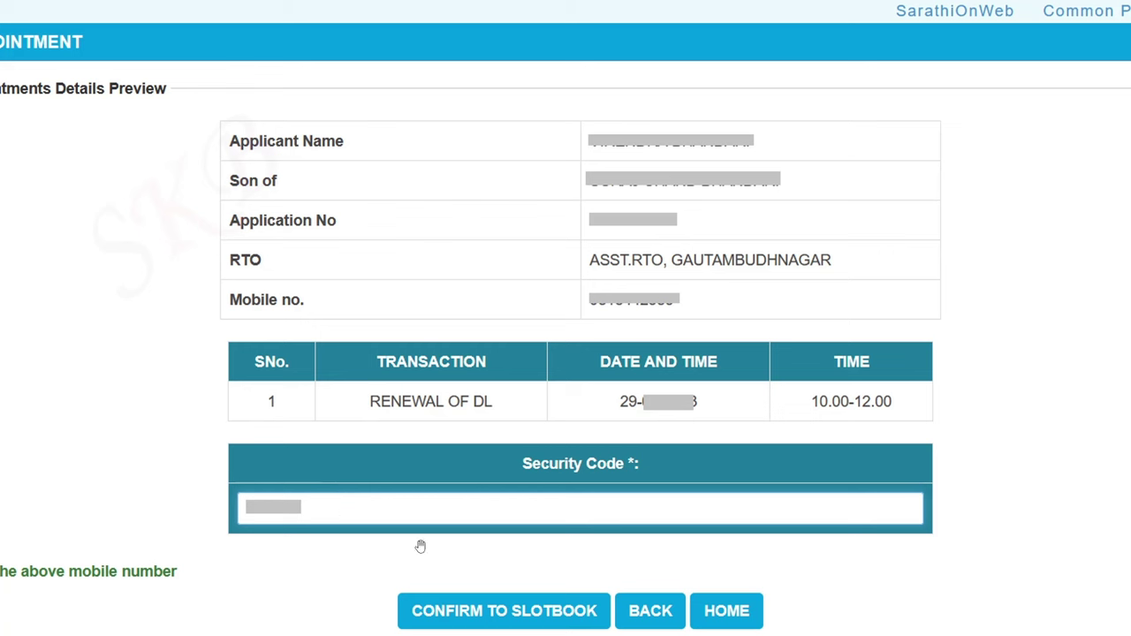
left_click(542, 613)
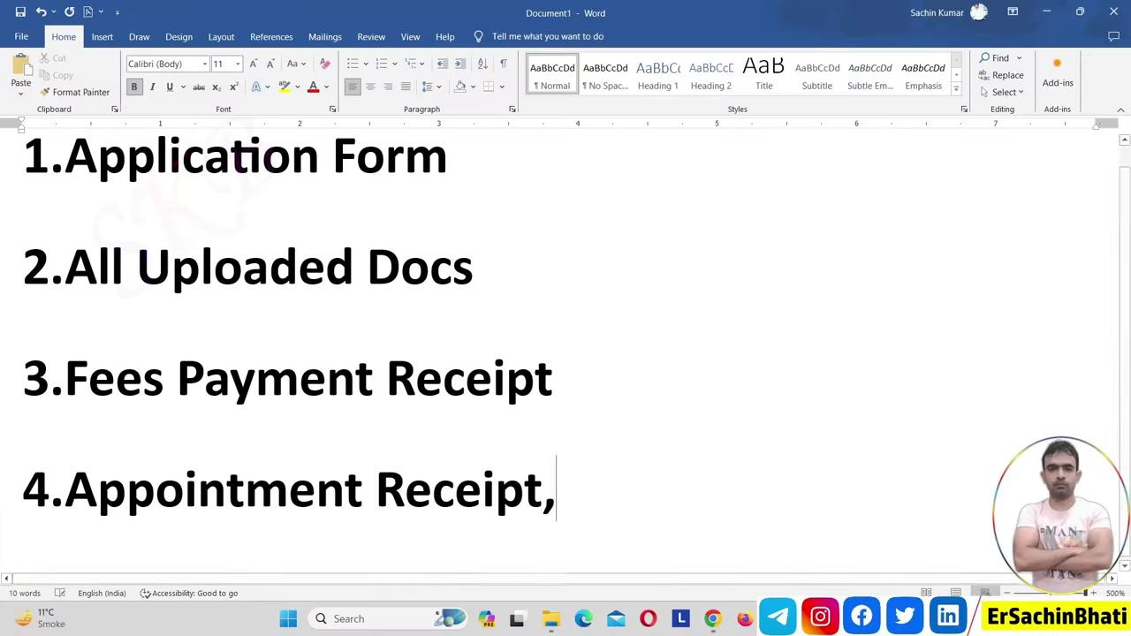
Step: Delete the trailing comma after "4.Appointment Receipt" in the Word document list
key("BackSpace")
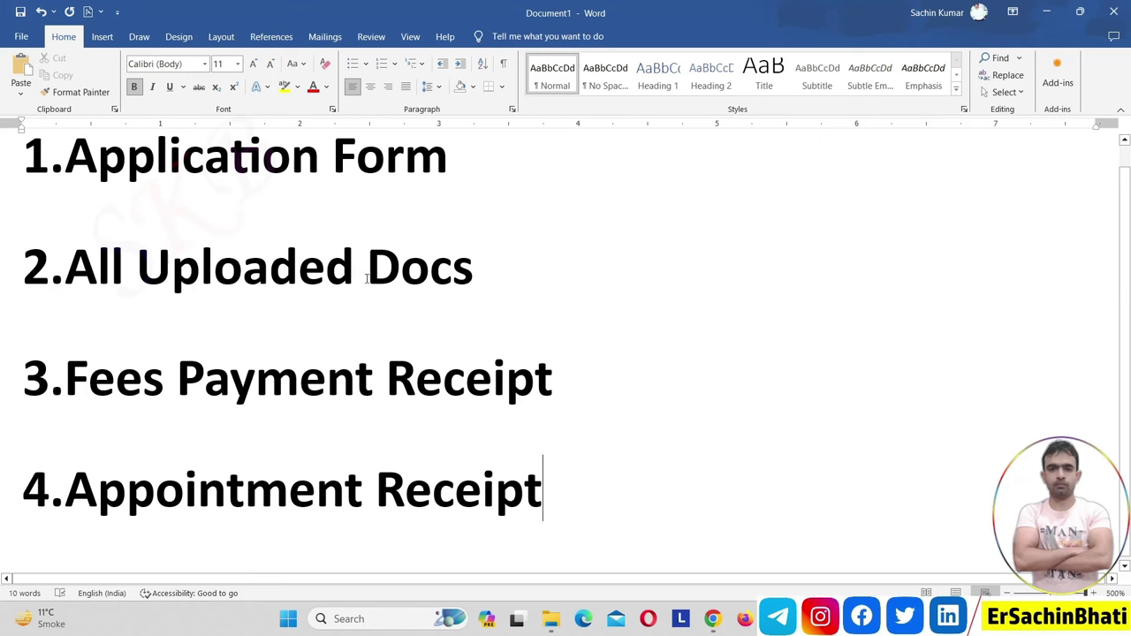
left_click(475, 269)
type(",")
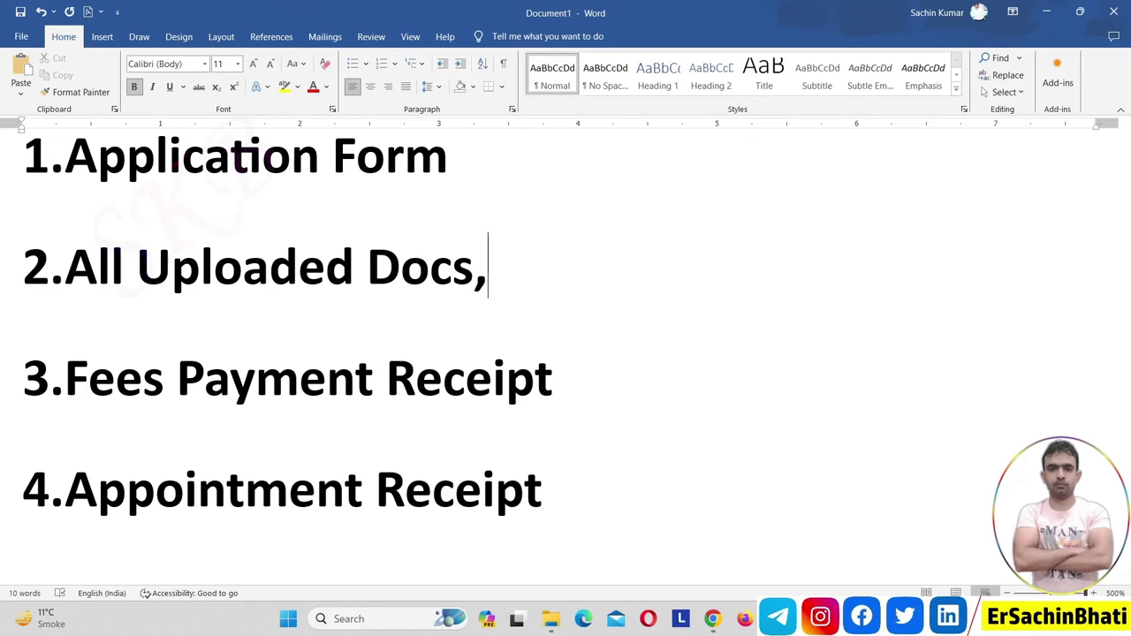
key("BackSpace")
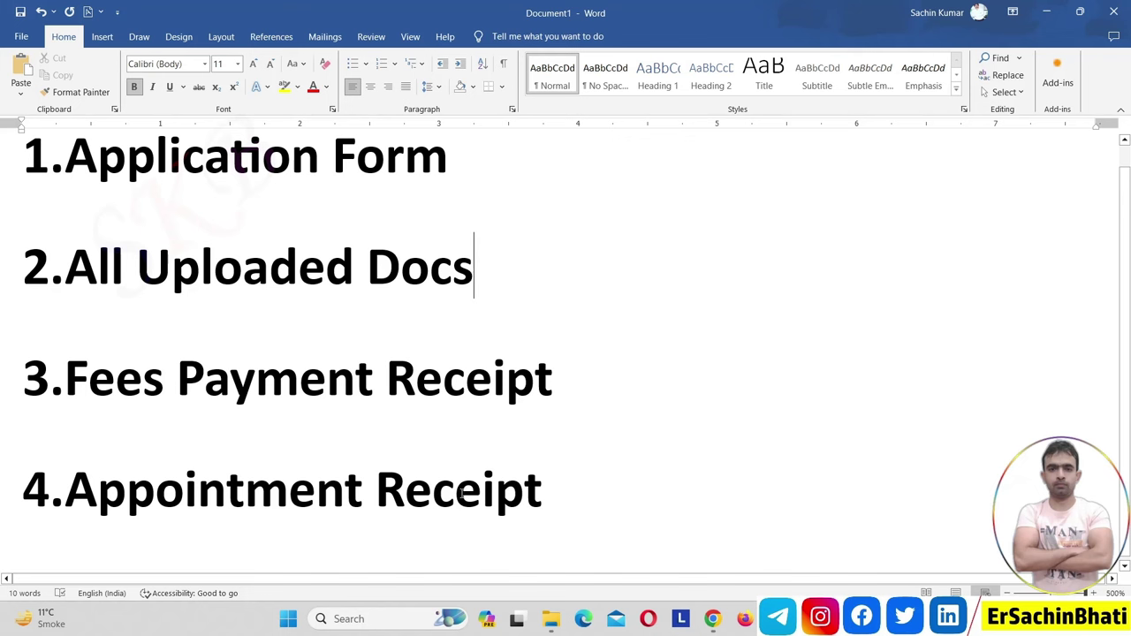
Step: Review the listed documents: Application Form, All Uploaded Docs, Fees Payment Receipt and Appointment Receipt
left_click_drag(542, 486, 628, 451)
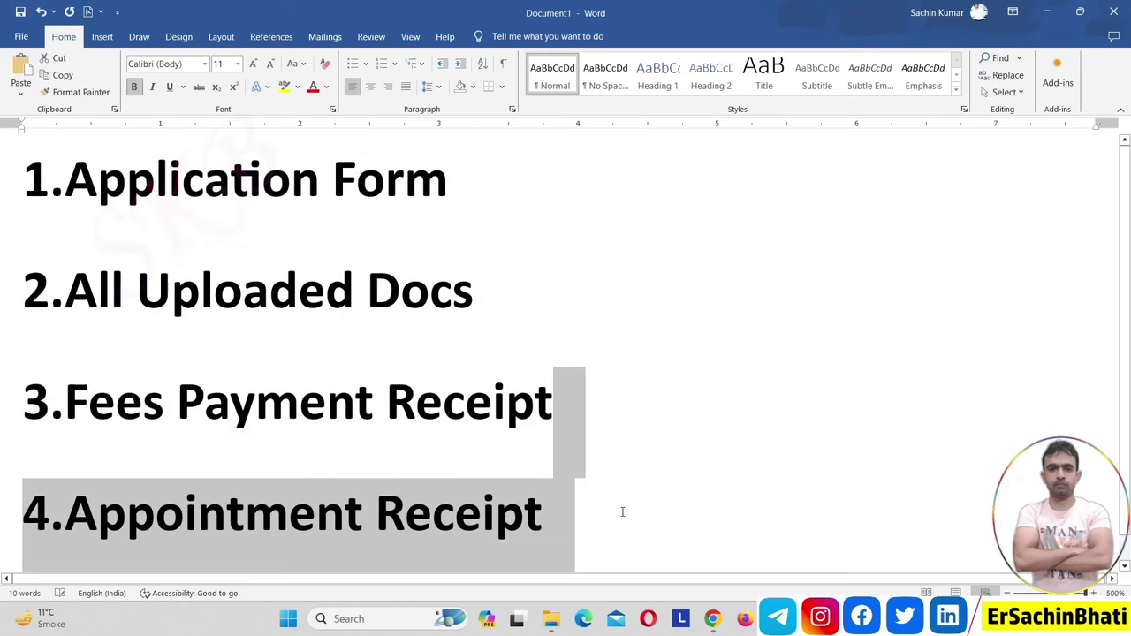
left_click(621, 511)
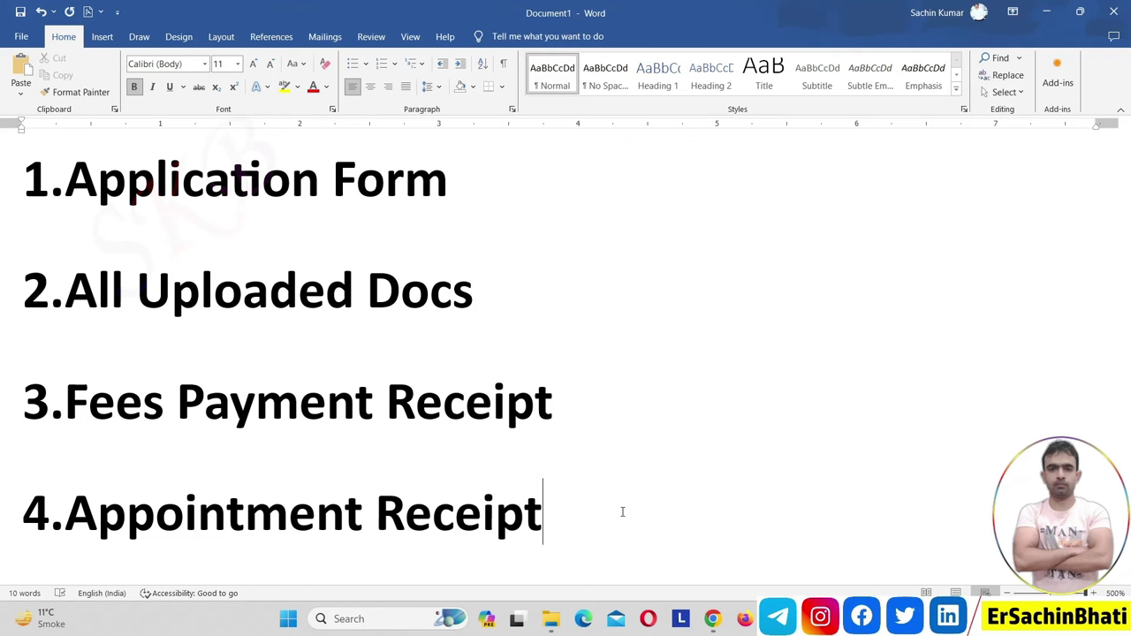
left_click_drag(611, 515, 66, 181)
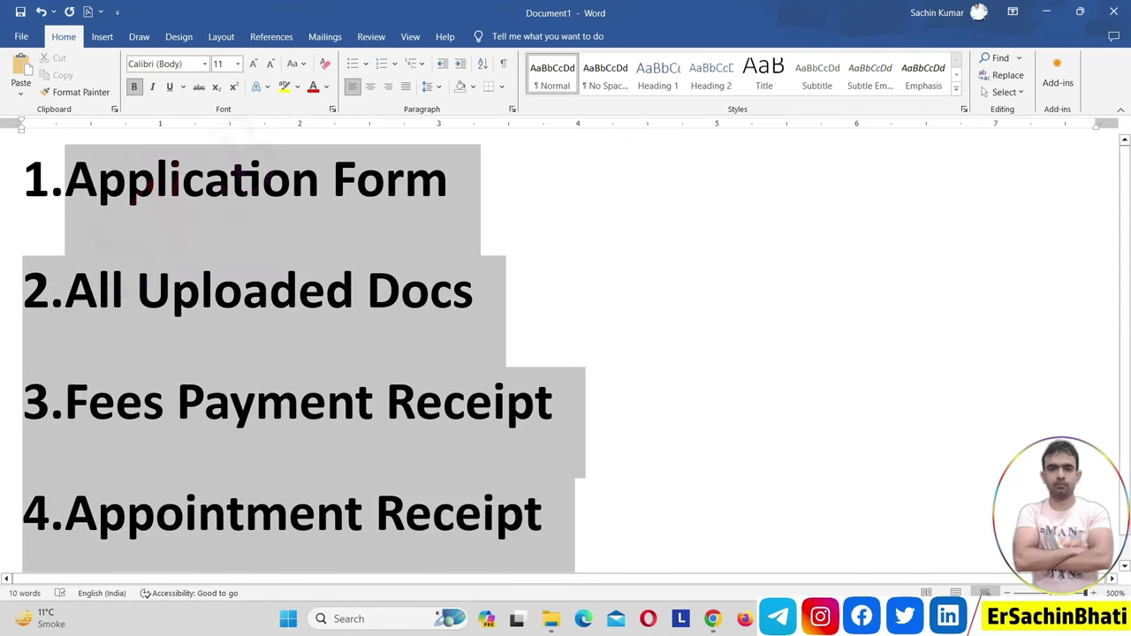
left_click_drag(52, 135, 48, 134)
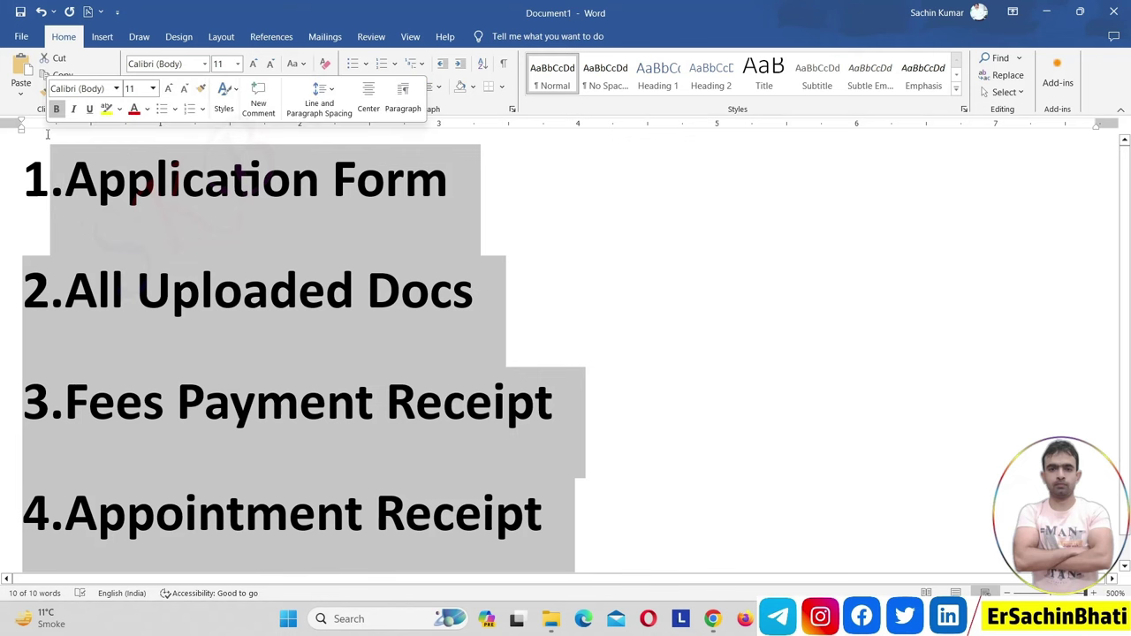
left_click(452, 181)
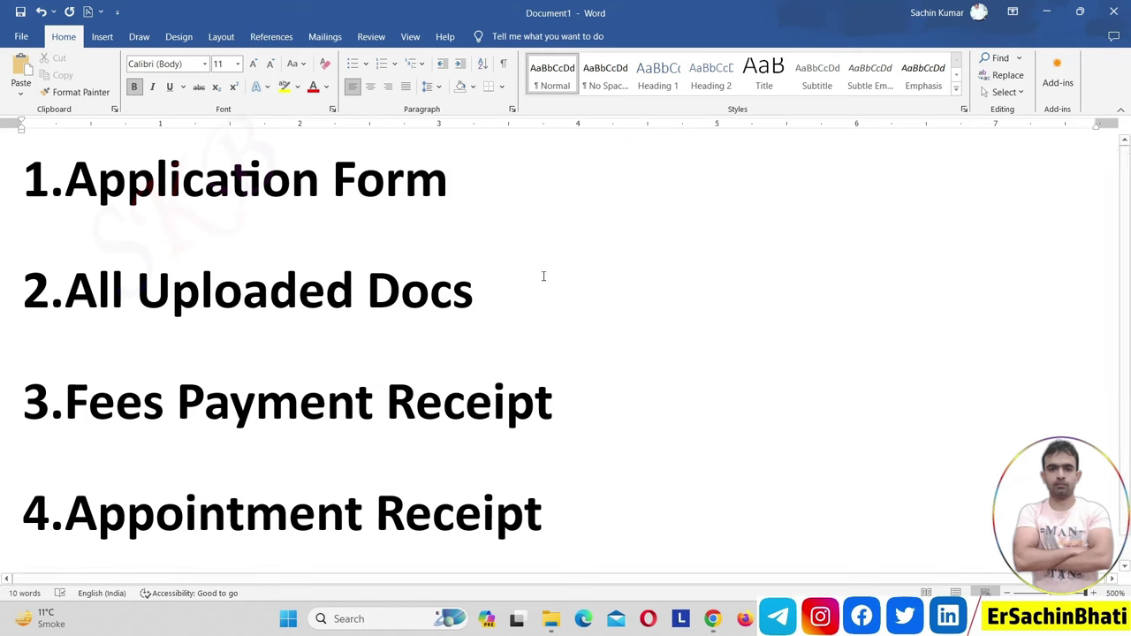
left_click_drag(606, 506, 577, 498)
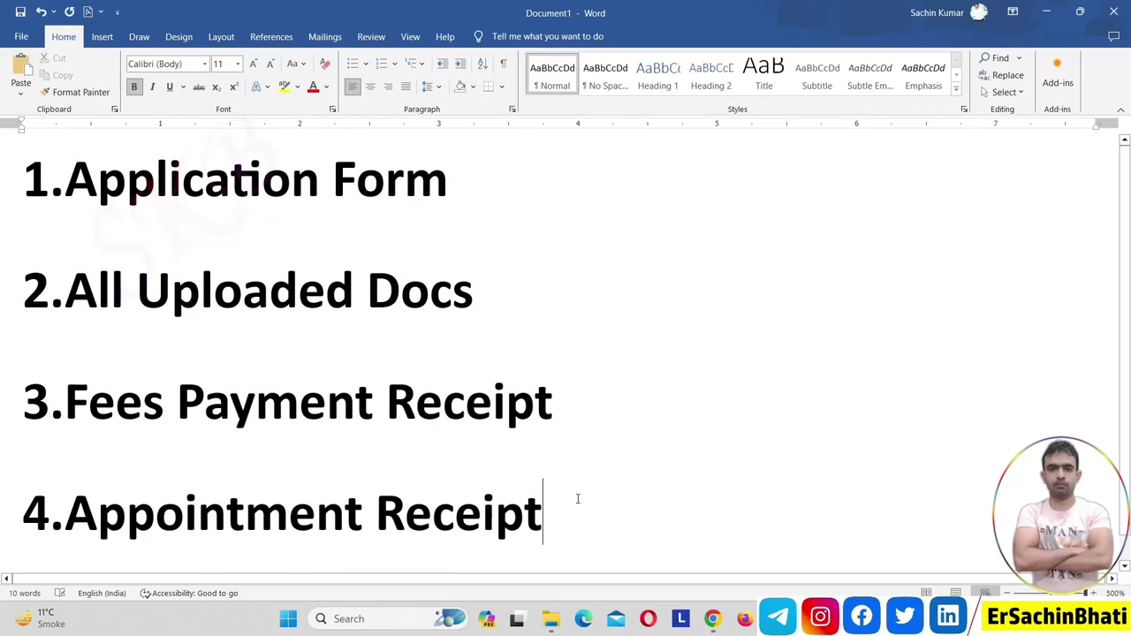
double_click(194, 181)
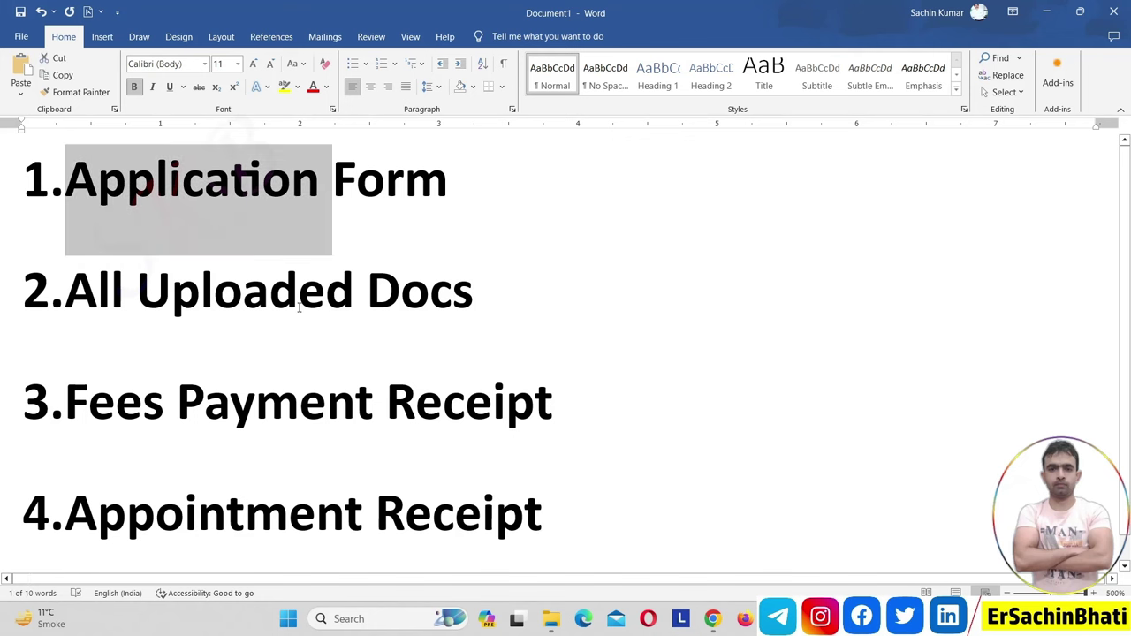
triple_click(318, 387)
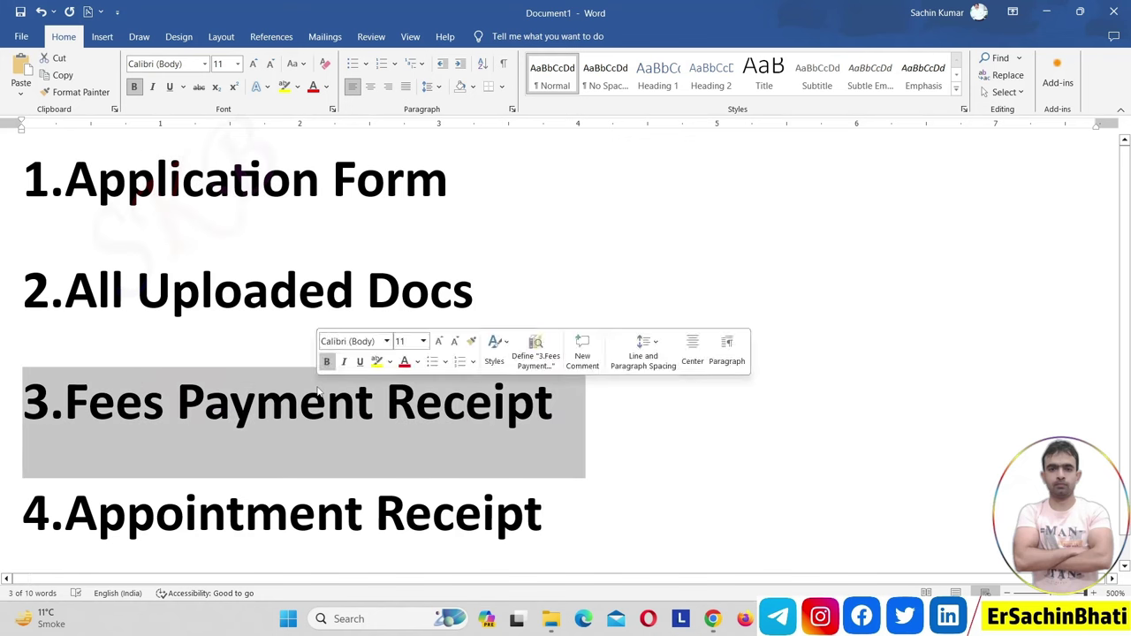
double_click(342, 530)
triple_click(342, 534)
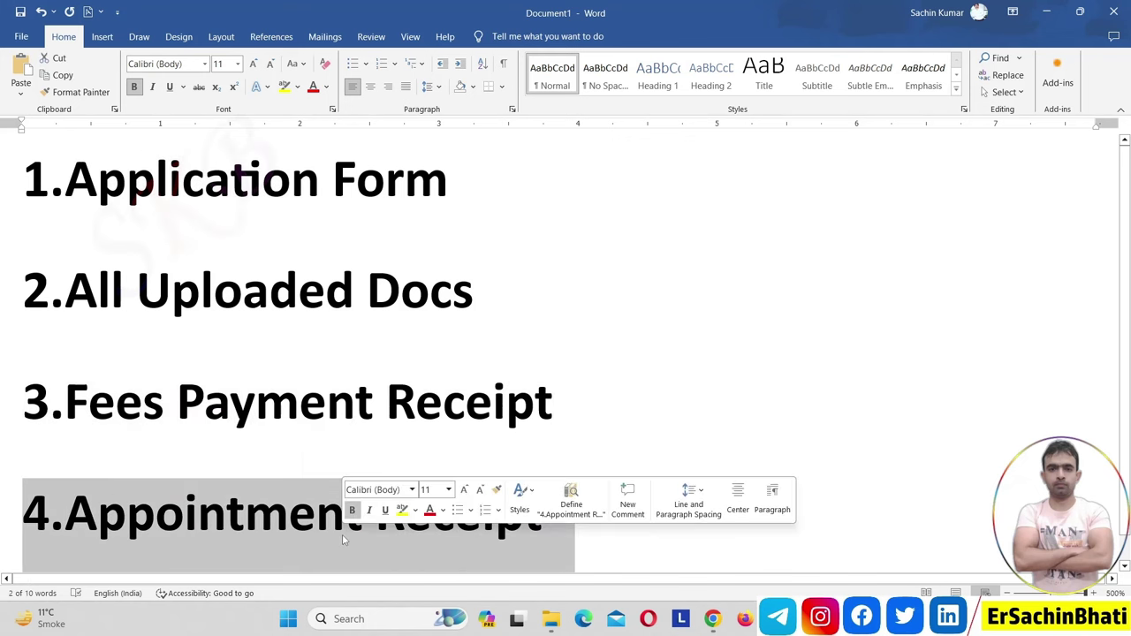
Step: Switch to the Parivahan Sarathi site in Chrome, view the fee payment receipt-printing form, and return to the home page
key("alt+Tab")
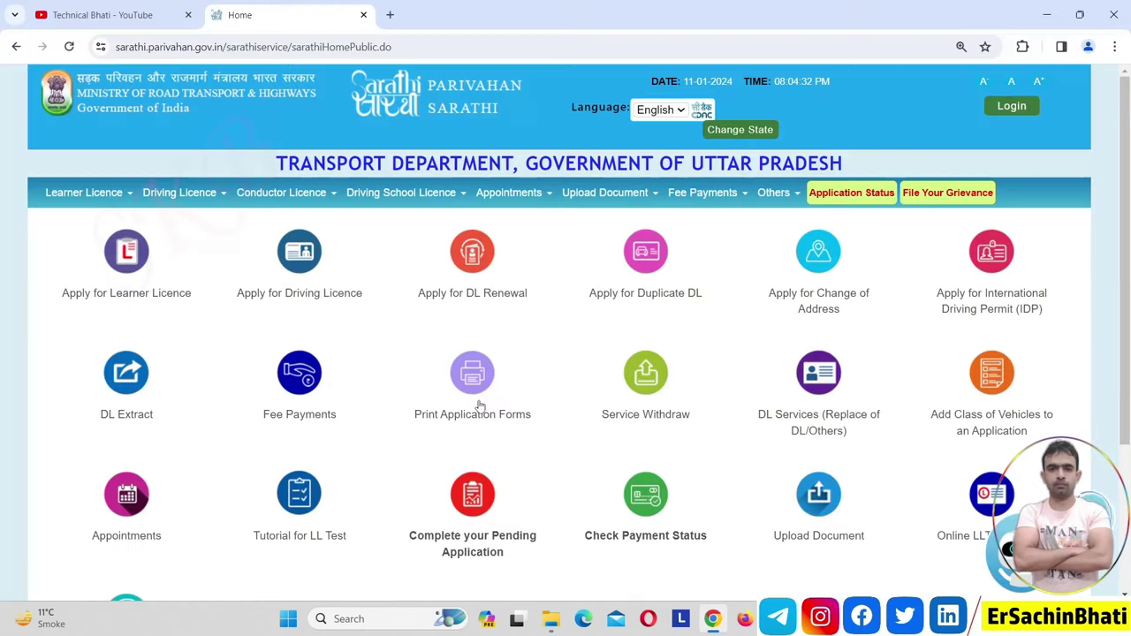
mouse_move(723, 202)
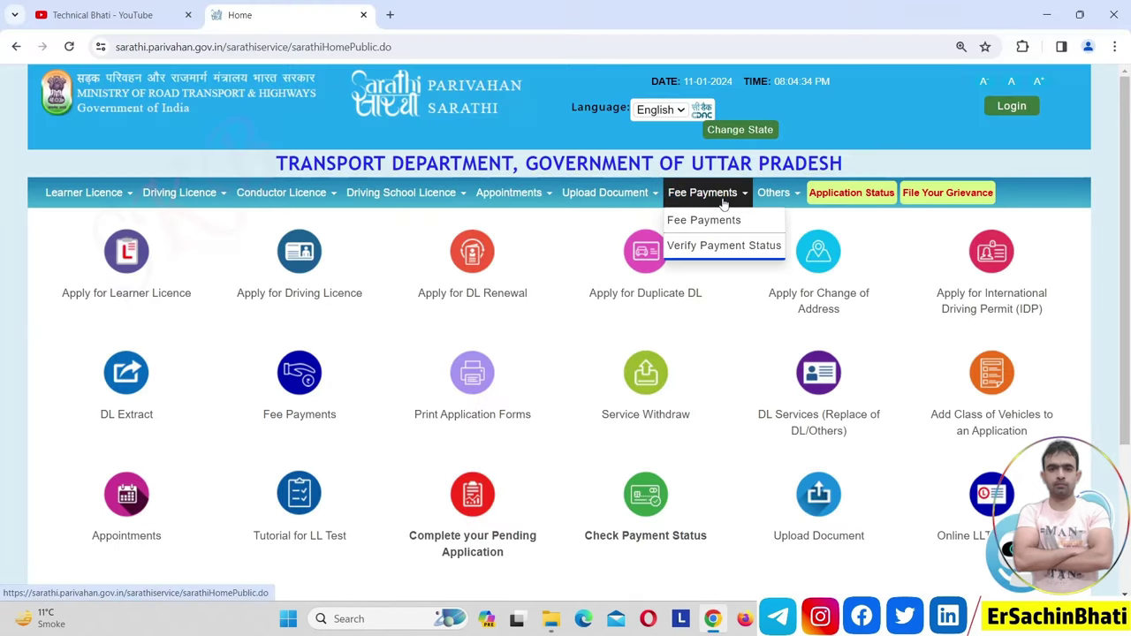
left_click(719, 221)
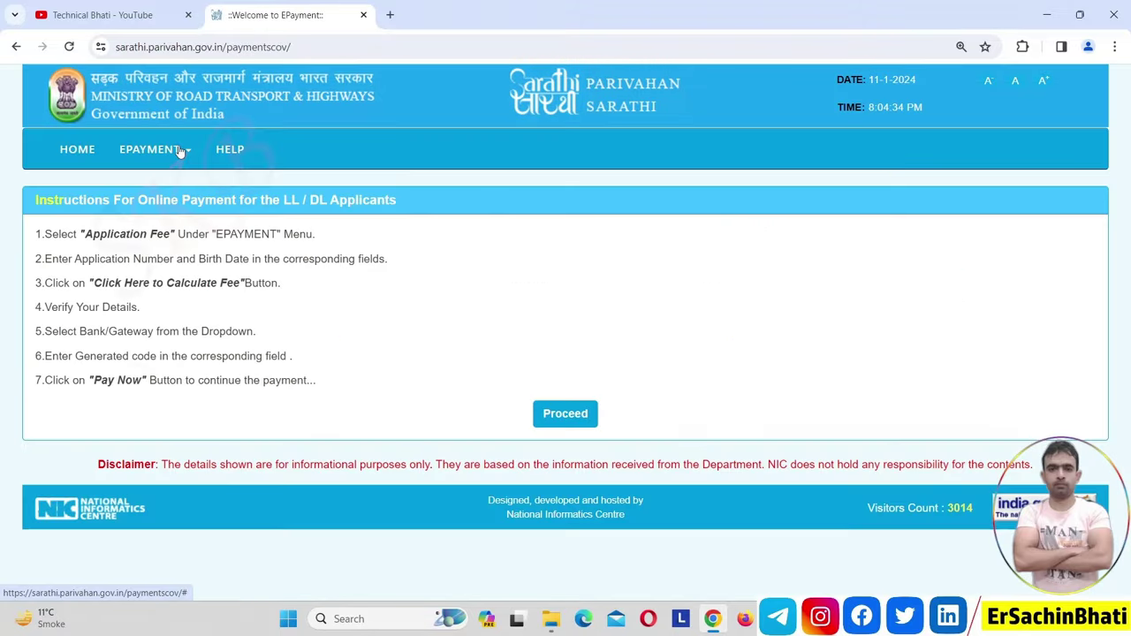
left_click(179, 152)
left_click(200, 254)
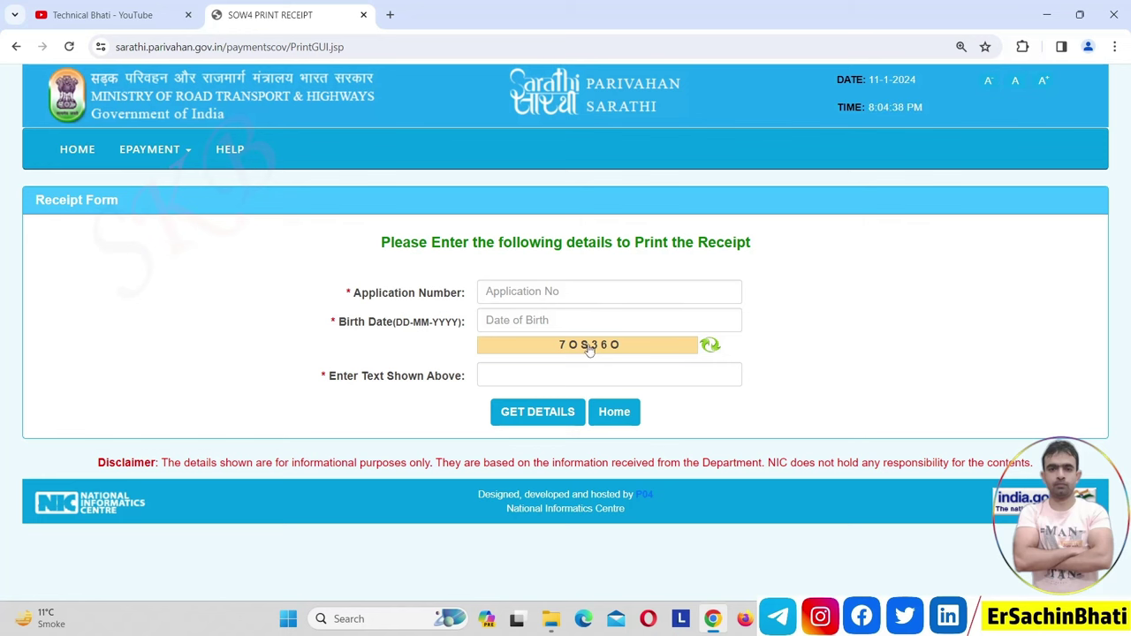
left_click(610, 410)
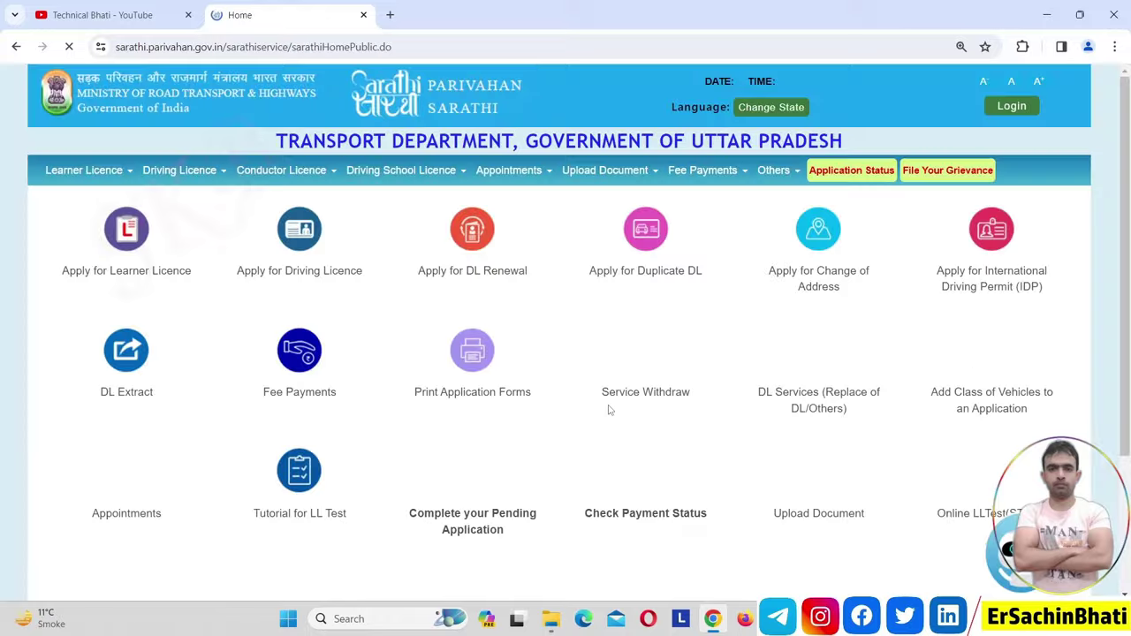
Step: View the Payment Status Verification form for fee payments and return to the home page
mouse_move(704, 192)
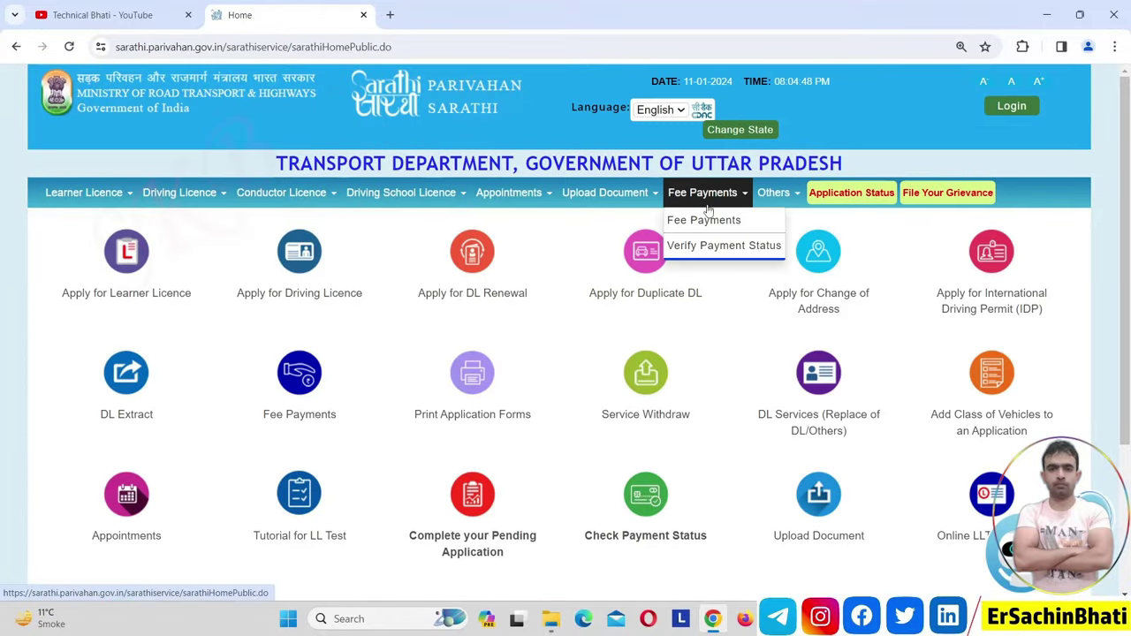
left_click(700, 247)
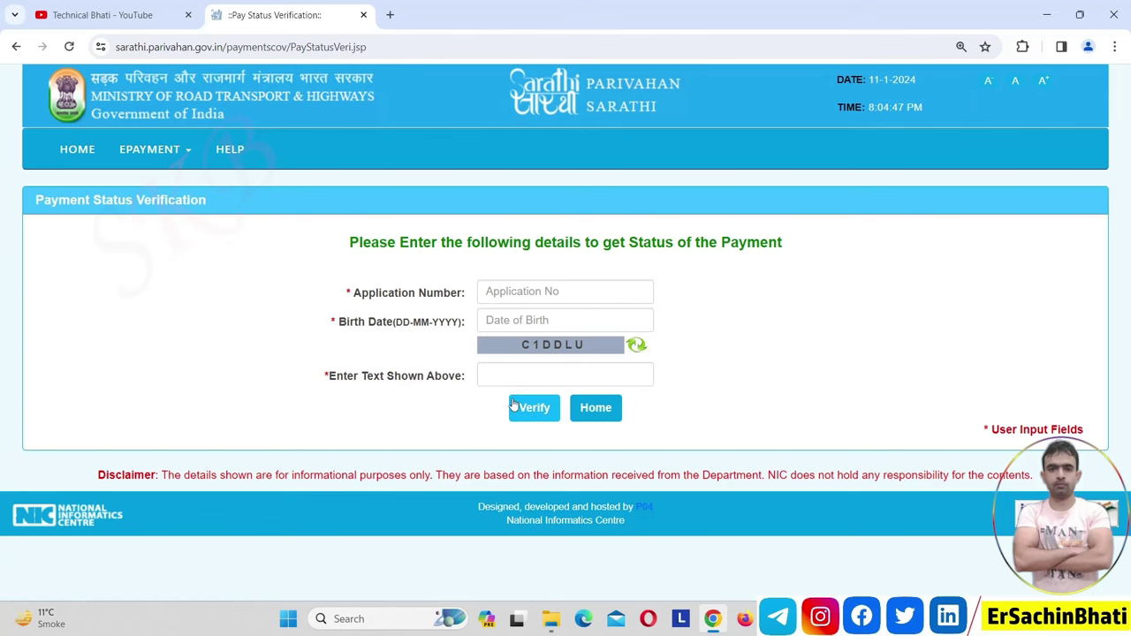
left_click(587, 408)
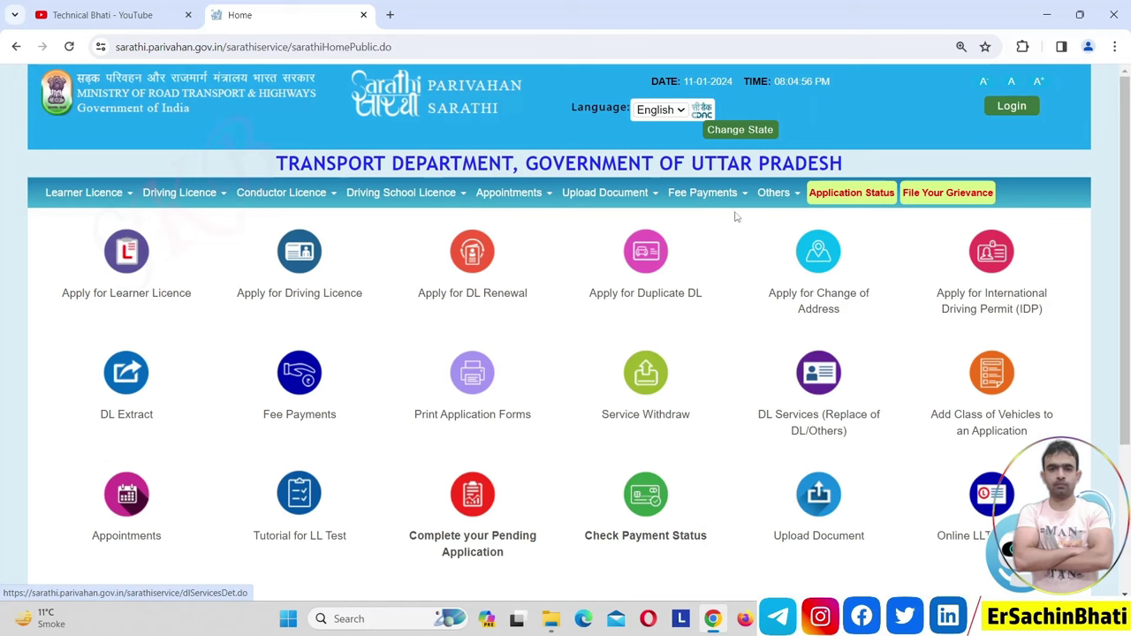
Step: View the Print Application Forms page that asks for application number and date of birth, and return to the home page
mouse_move(729, 205)
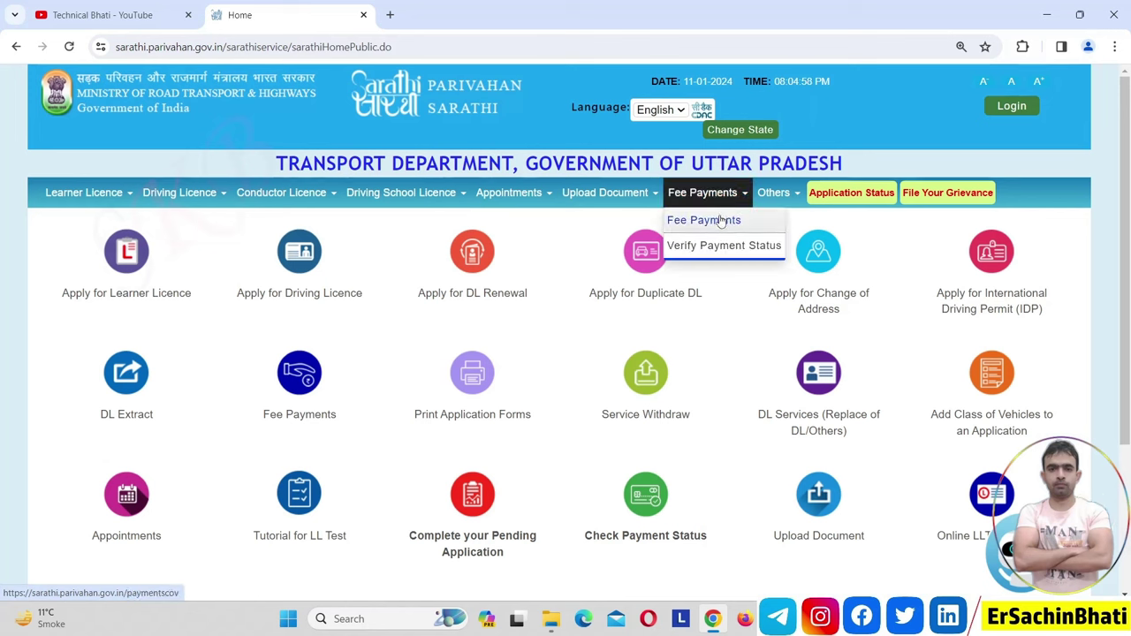
mouse_move(770, 192)
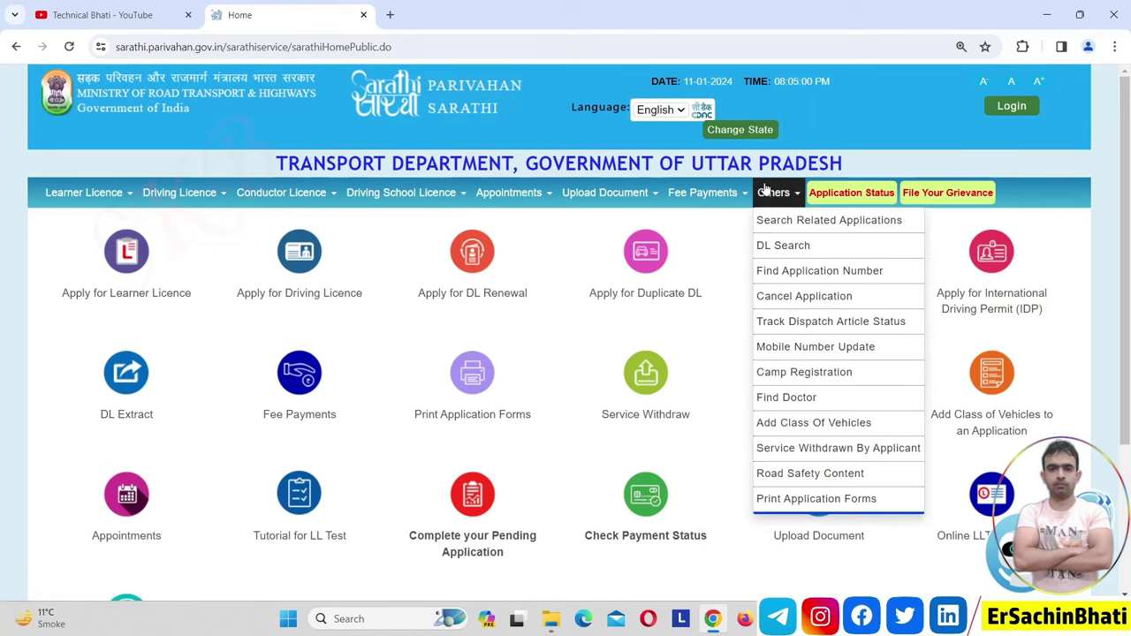
left_click(827, 499)
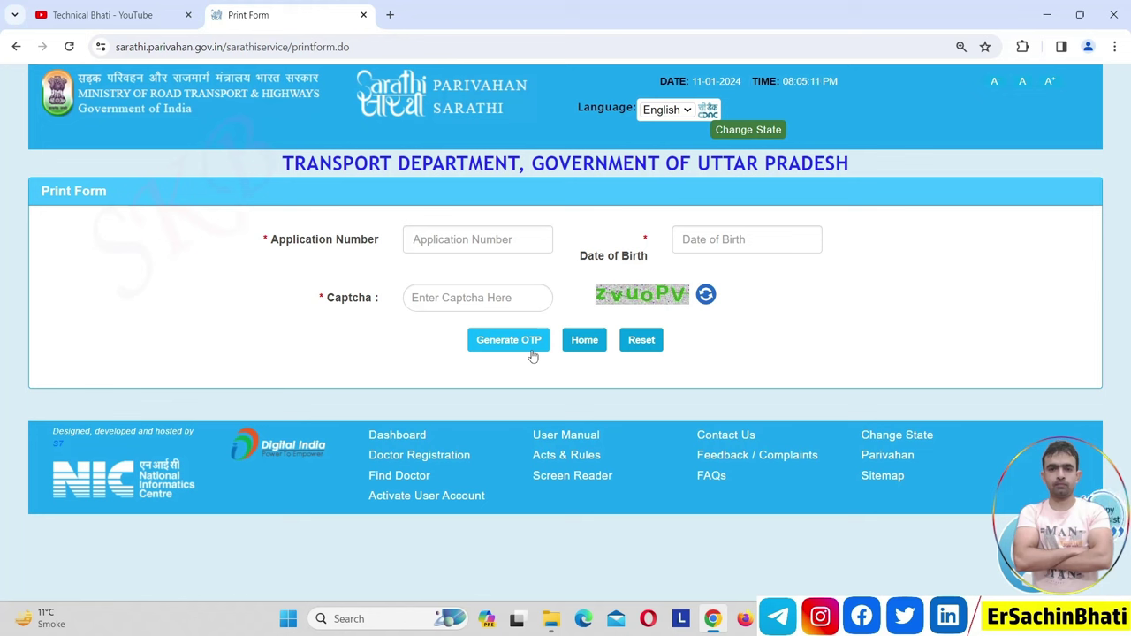
left_click(598, 346)
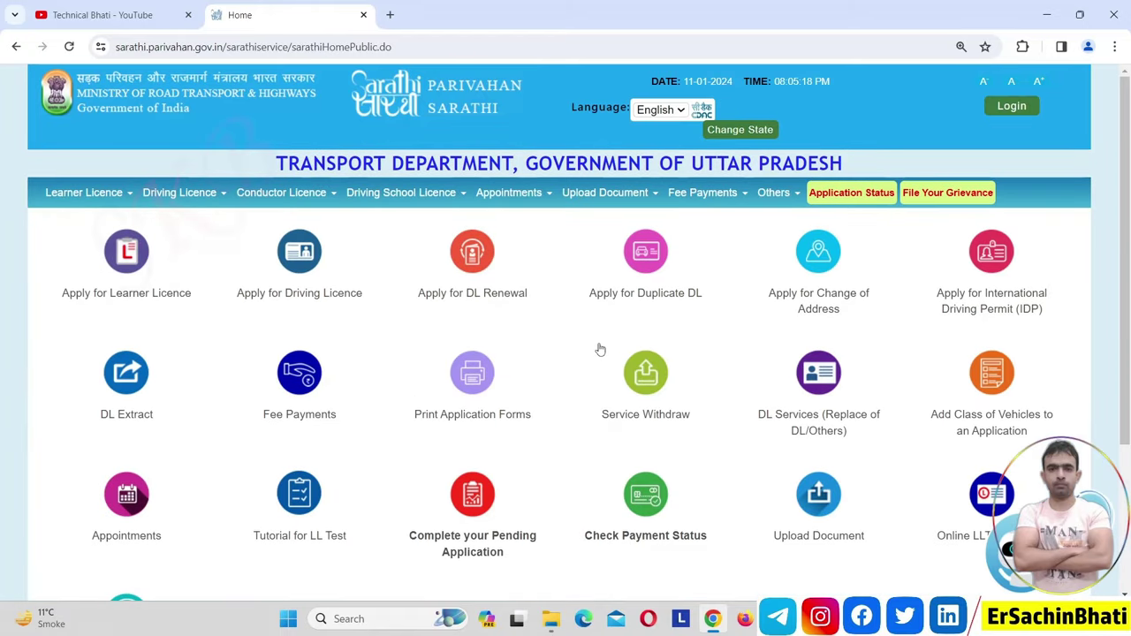